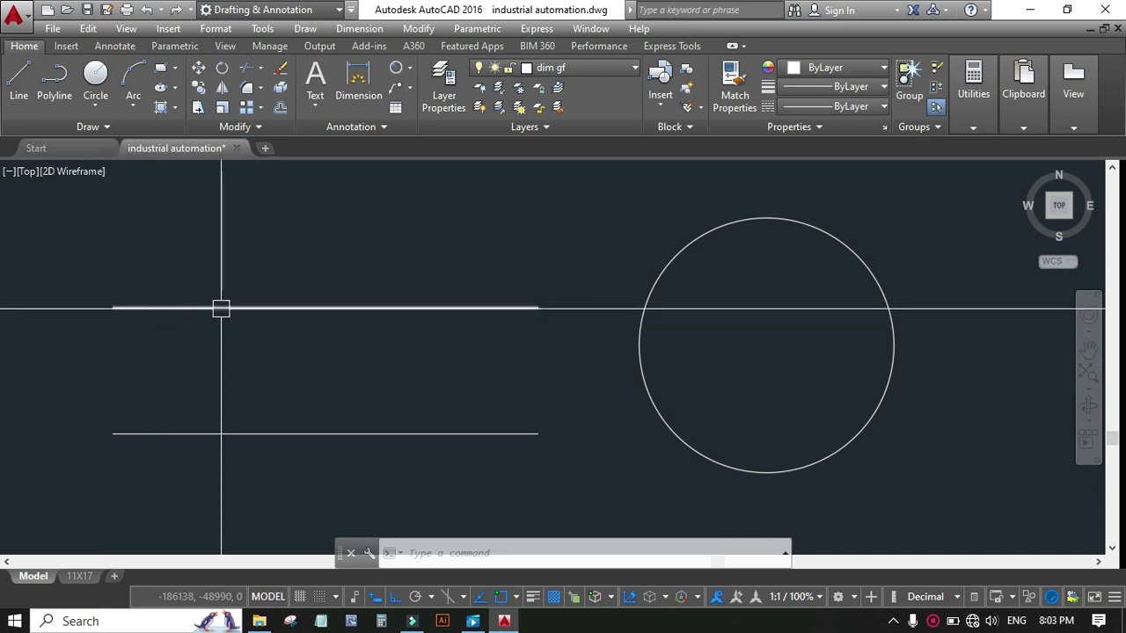
- Dimension the full length of the upper horizontal line, placing the dimension above it
{"action": "mouse_move", "coordinate": [238, 308]}
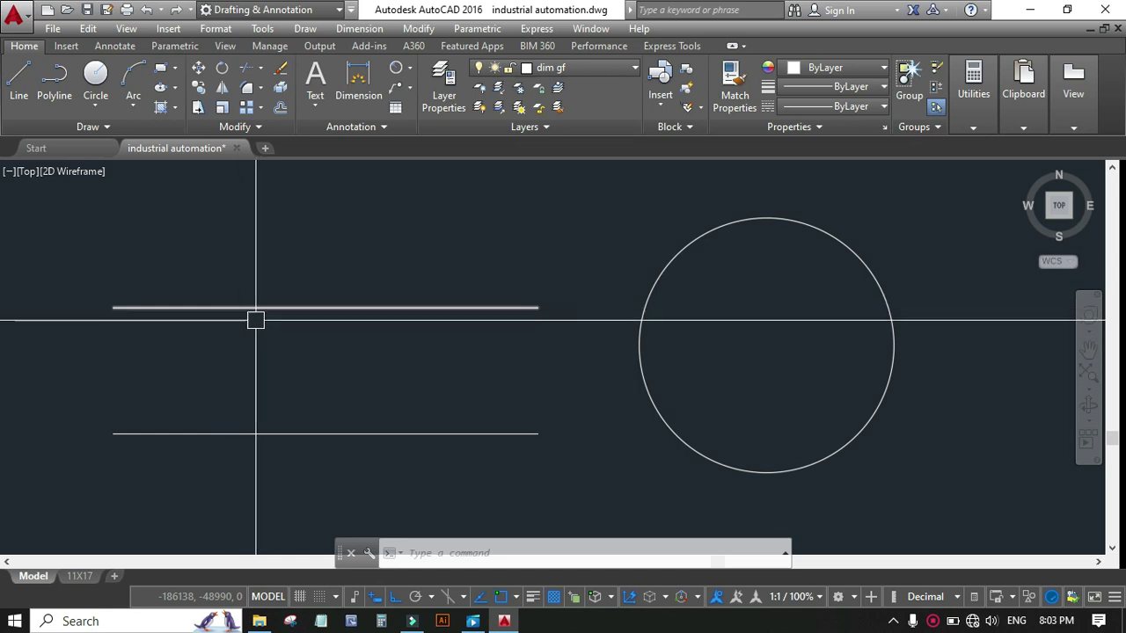
{"action": "left_click", "coordinate": [160, 308]}
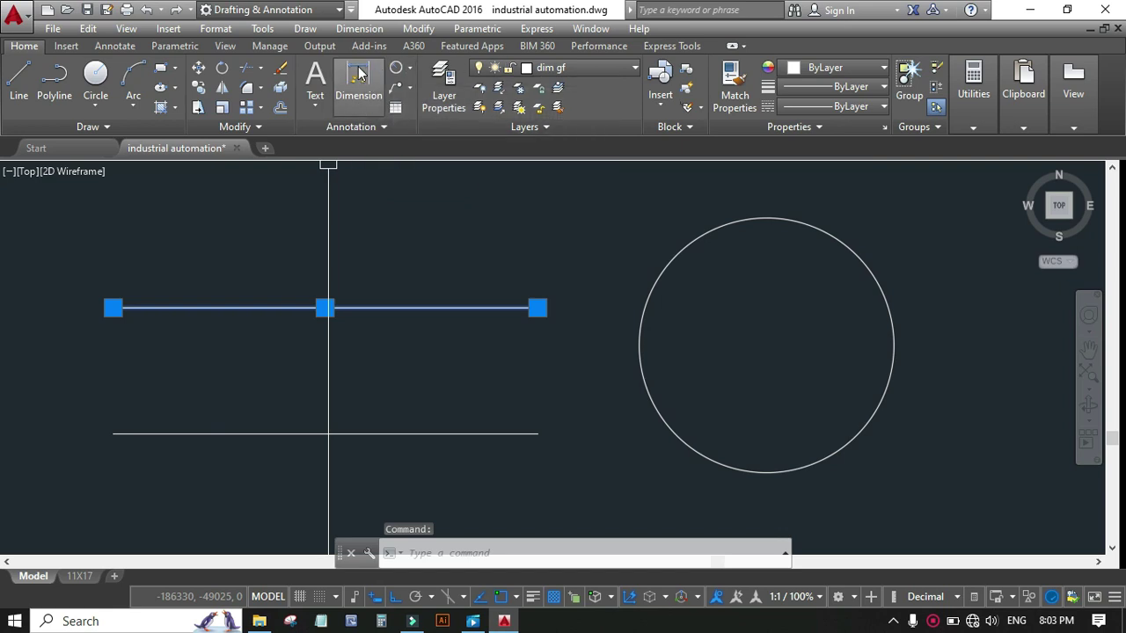
{"action": "left_click", "coordinate": [358, 72]}
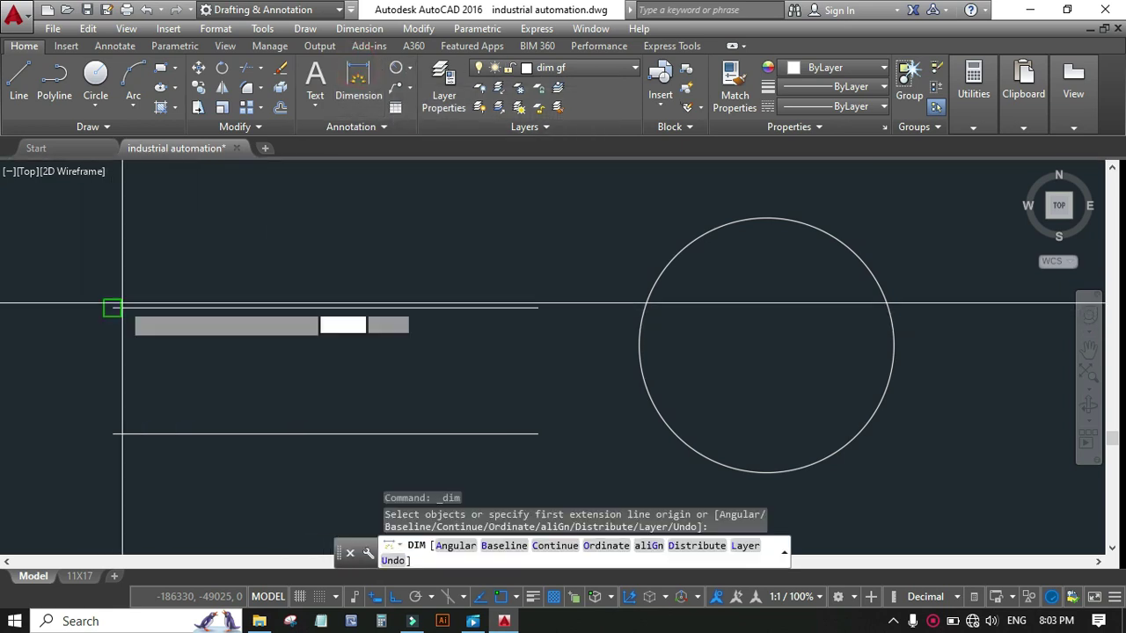
{"action": "left_click", "coordinate": [120, 304]}
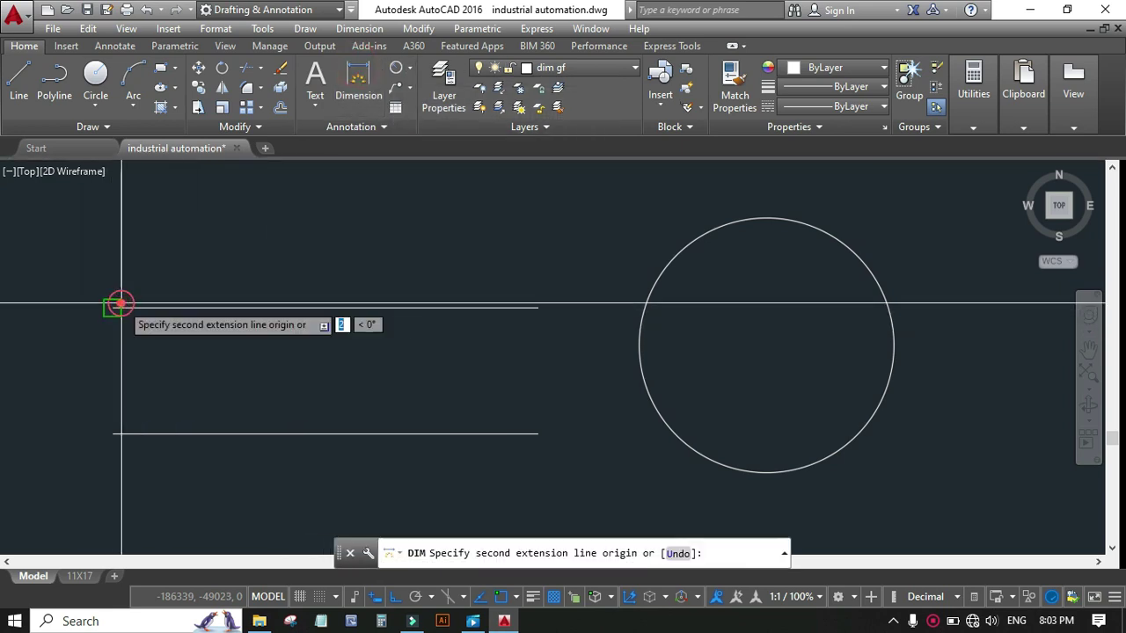
{"action": "left_click", "coordinate": [538, 308]}
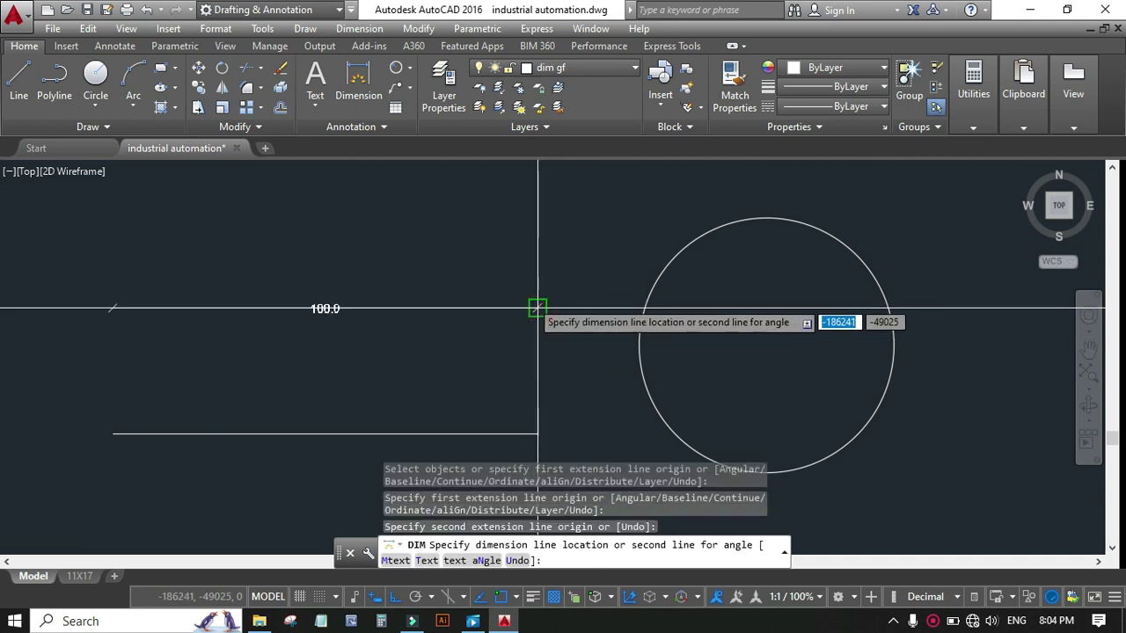
{"action": "left_click", "coordinate": [533, 246]}
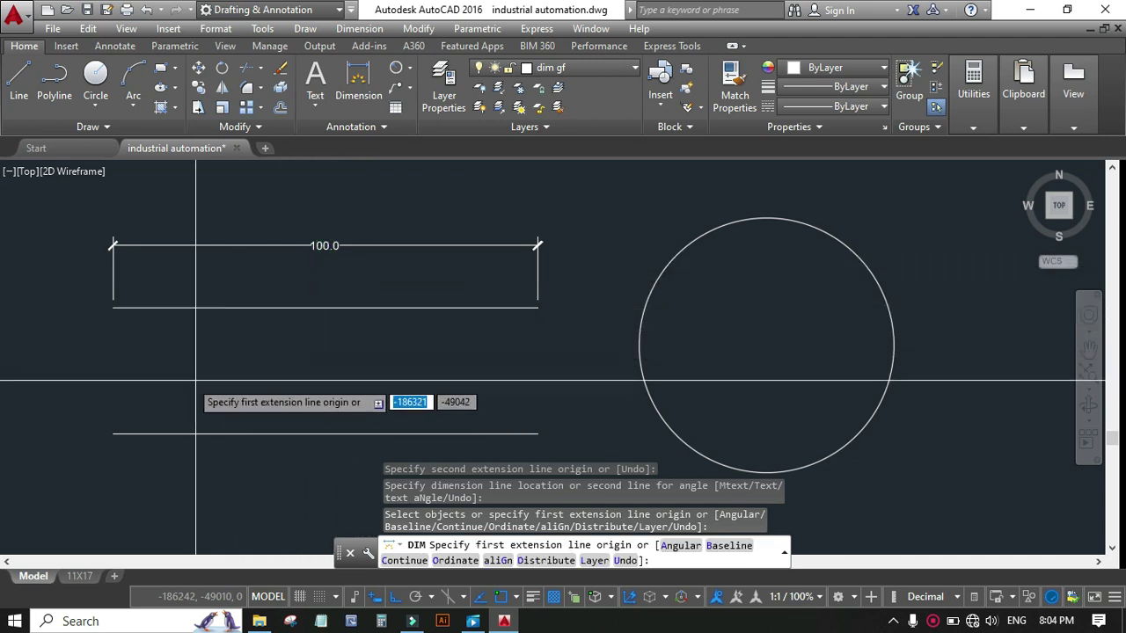
{"action": "key", "text": "Return"}
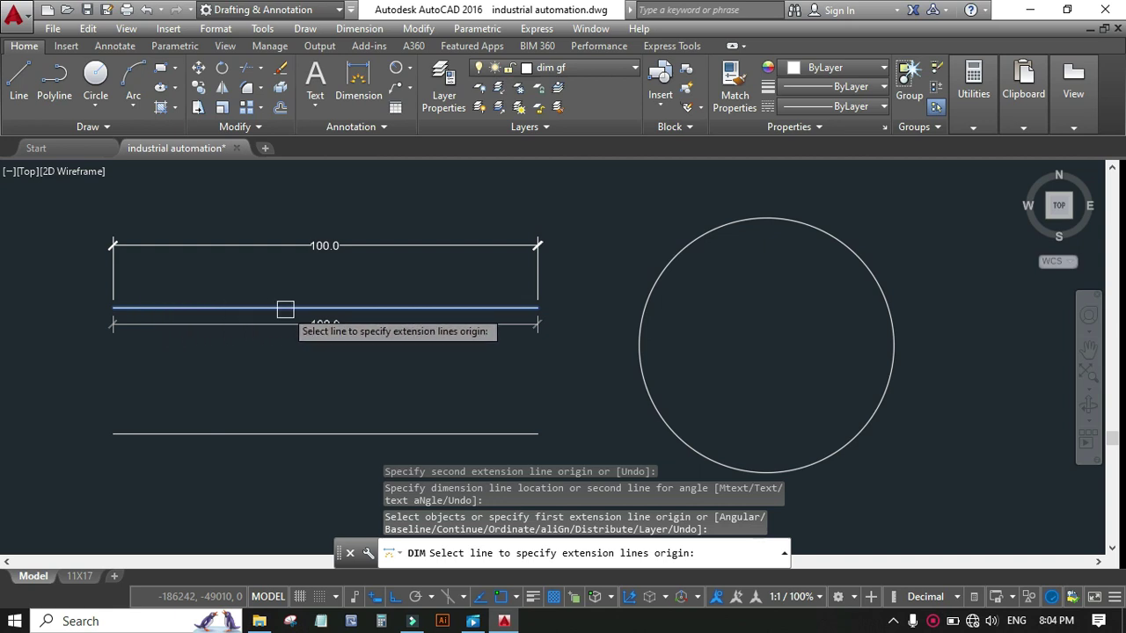
{"action": "key", "text": "Escape"}
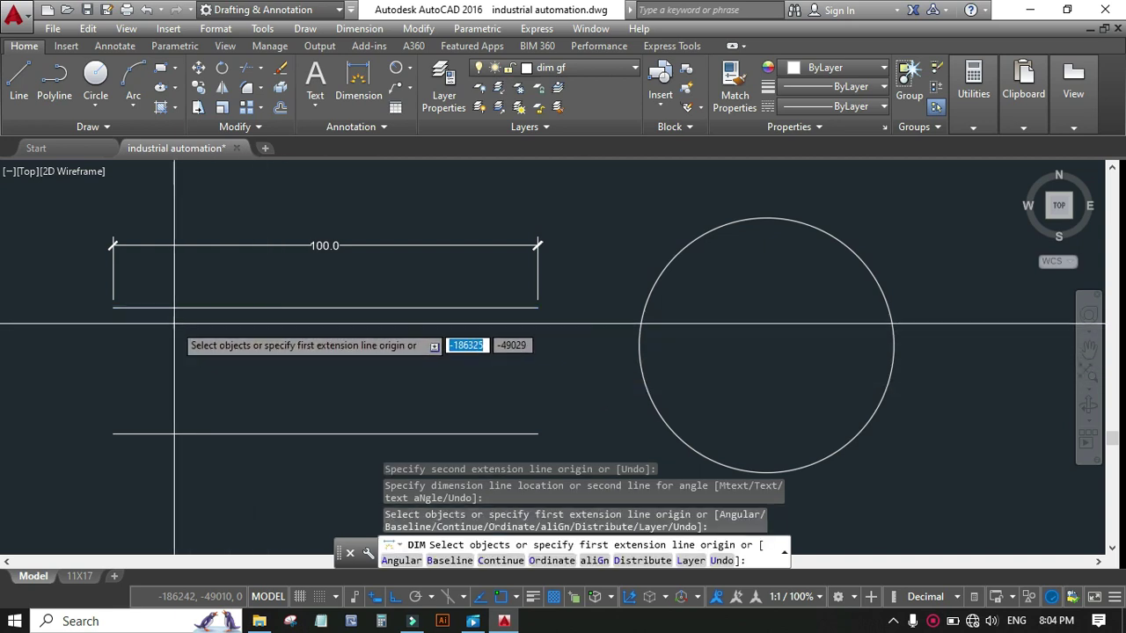
{"action": "key", "text": "Return"}
{"action": "key", "text": "Escape"}
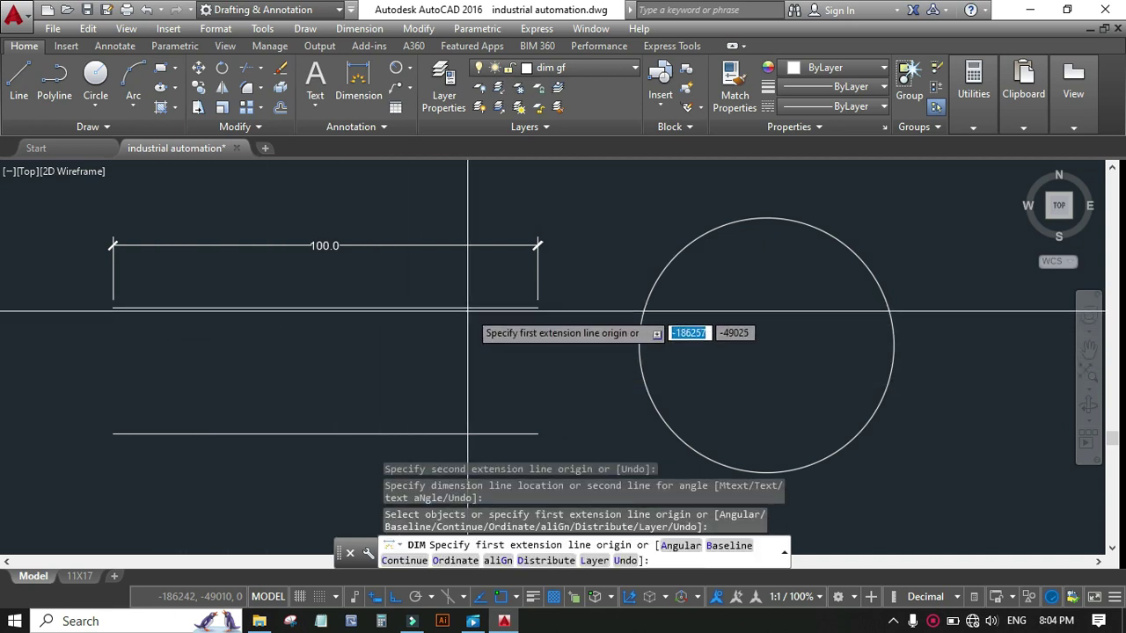
- Use Measure to place points every 30 units along the upper line, starting from its left end
{"action": "left_click", "coordinate": [107, 128]}
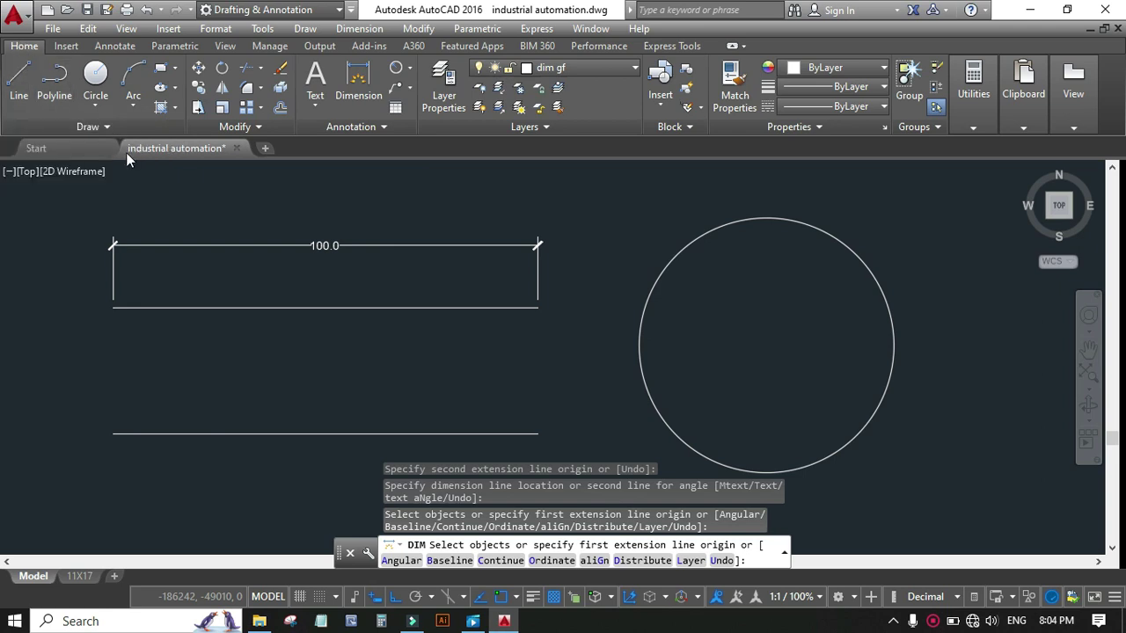
{"action": "left_click", "coordinate": [95, 132]}
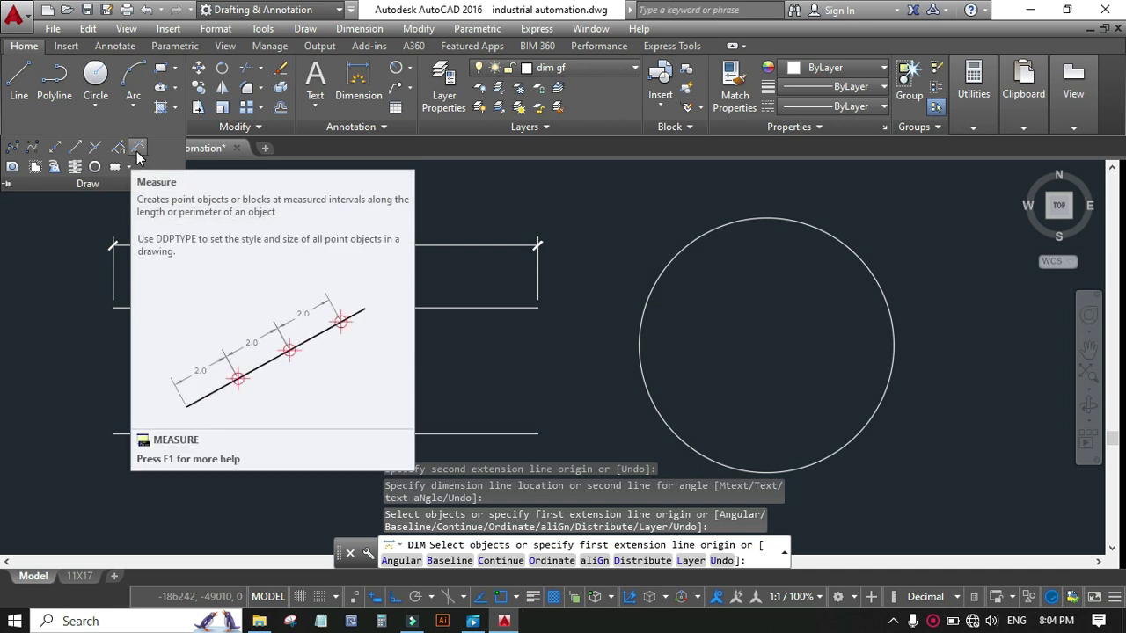
{"action": "left_click", "coordinate": [136, 147]}
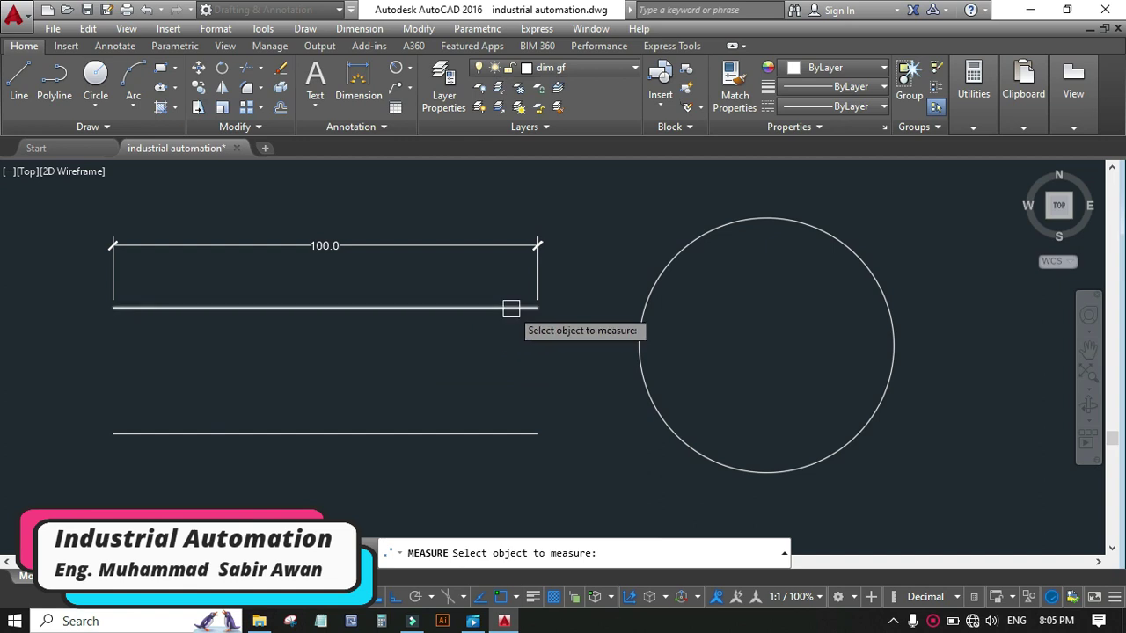
{"action": "left_click", "coordinate": [132, 309]}
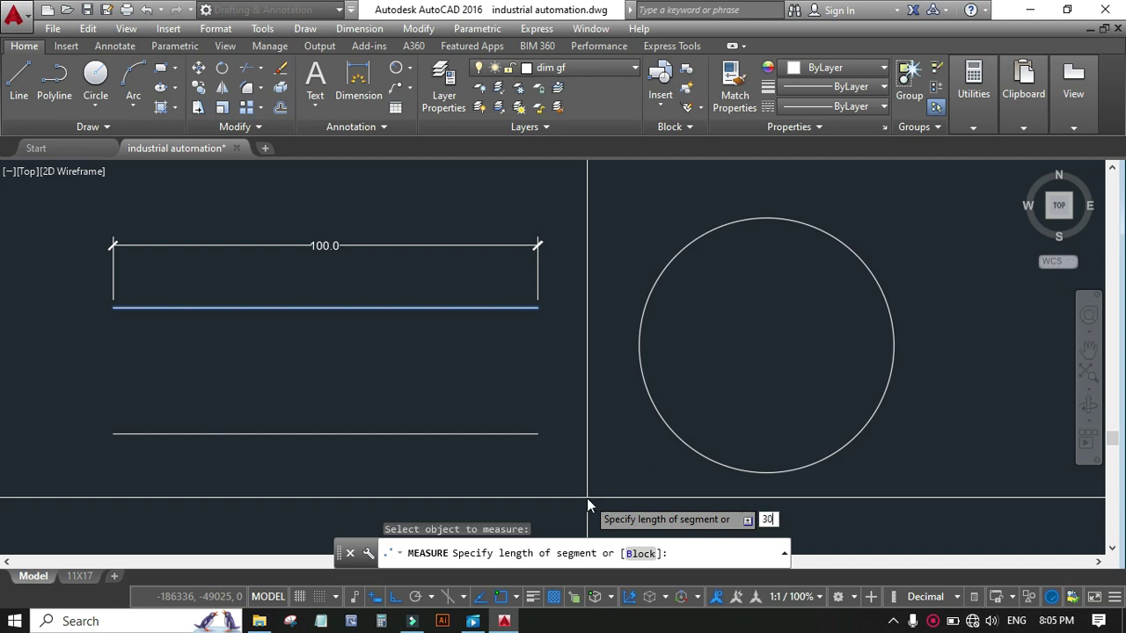
{"action": "key", "text": "Return"}
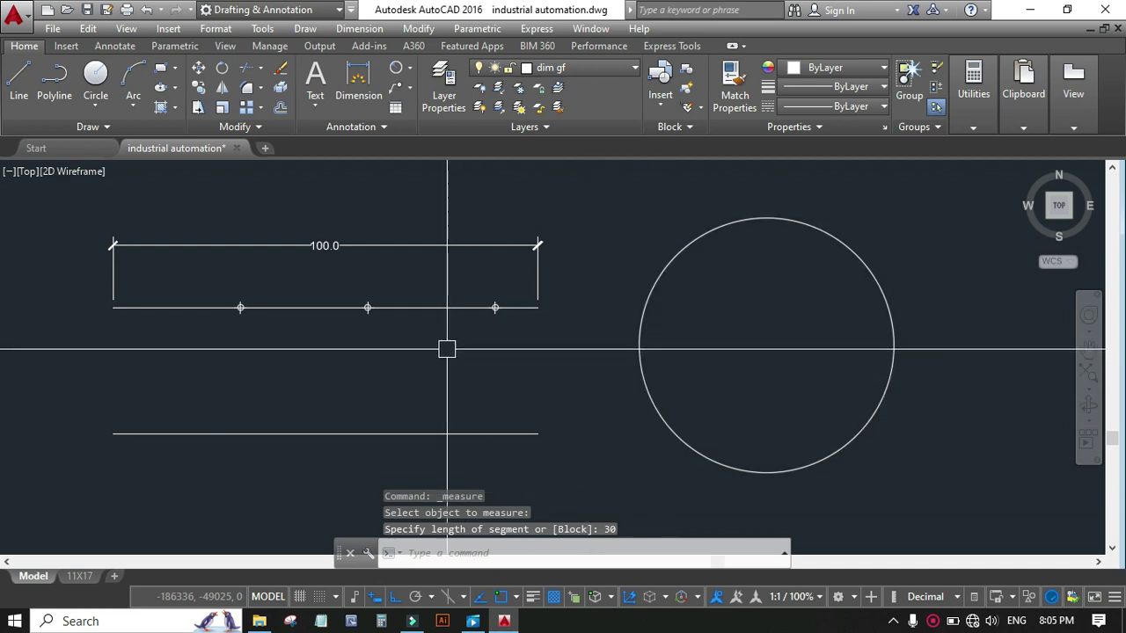
- Dimension the upper line from its left end to the first point, placing it between the line and the overall dimension
{"action": "scroll", "coordinate": [275, 315], "scroll_direction": "up", "scroll_amount": 4}
{"action": "scroll", "coordinate": [575, 311], "scroll_direction": "down", "scroll_amount": 2}
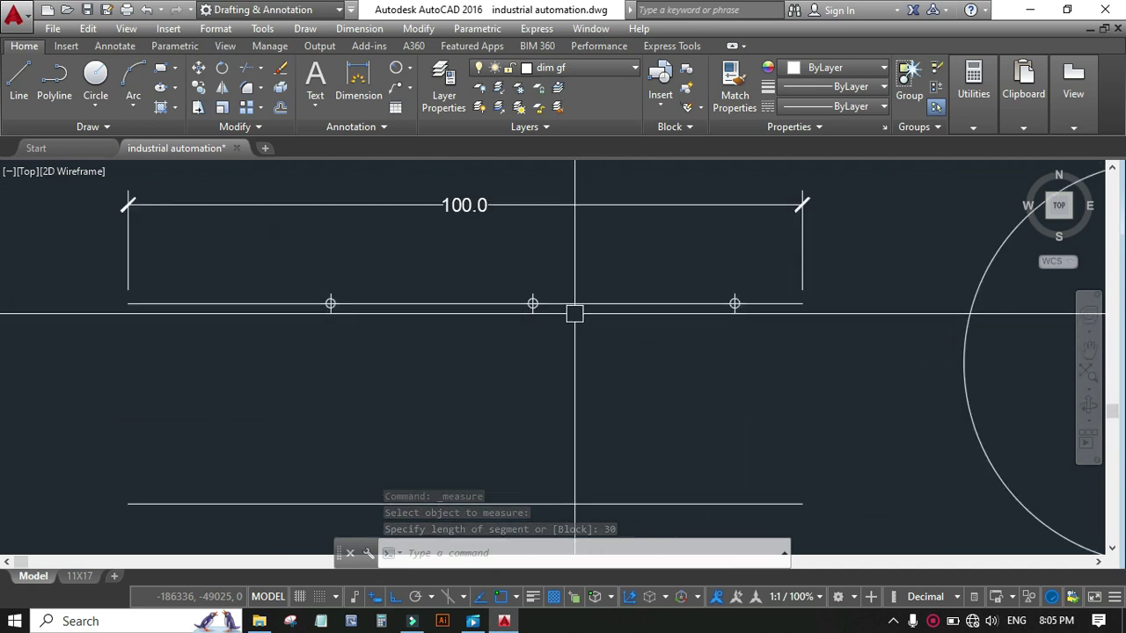
{"action": "scroll", "coordinate": [289, 327], "scroll_direction": "up", "scroll_amount": 2}
{"action": "scroll", "coordinate": [357, 320], "scroll_direction": "down", "scroll_amount": 2}
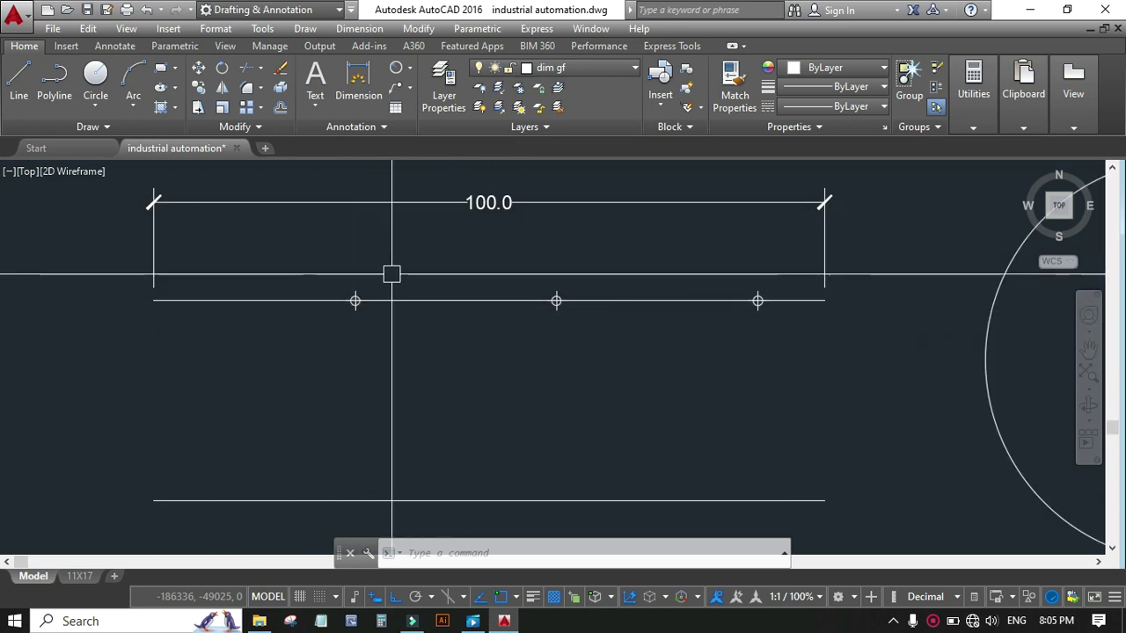
{"action": "left_click", "coordinate": [352, 75]}
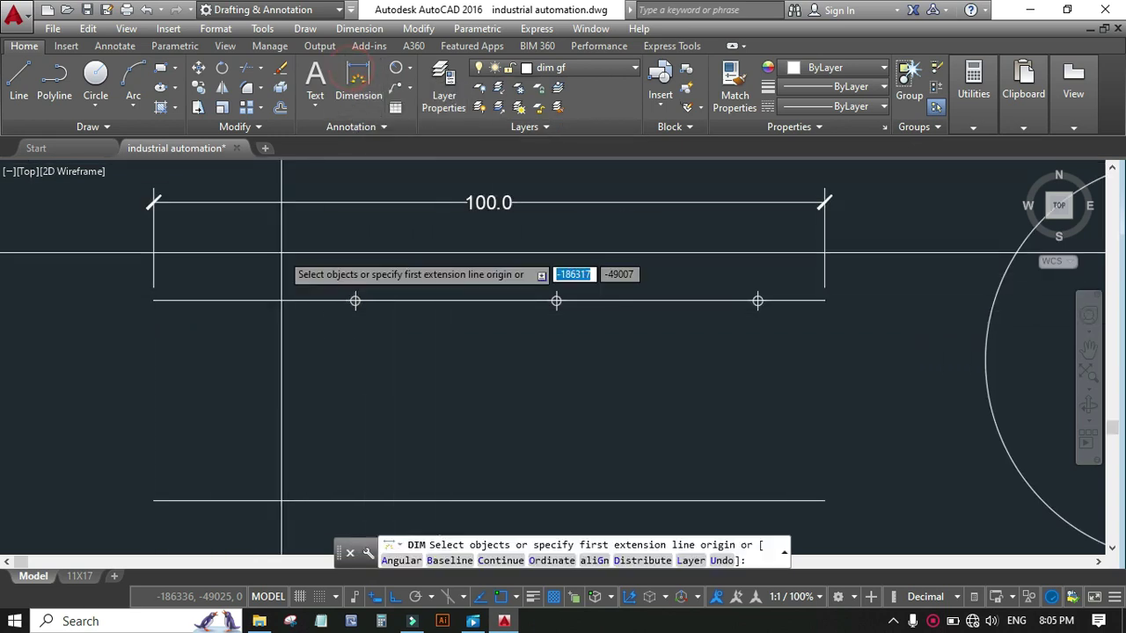
{"action": "left_click", "coordinate": [154, 301]}
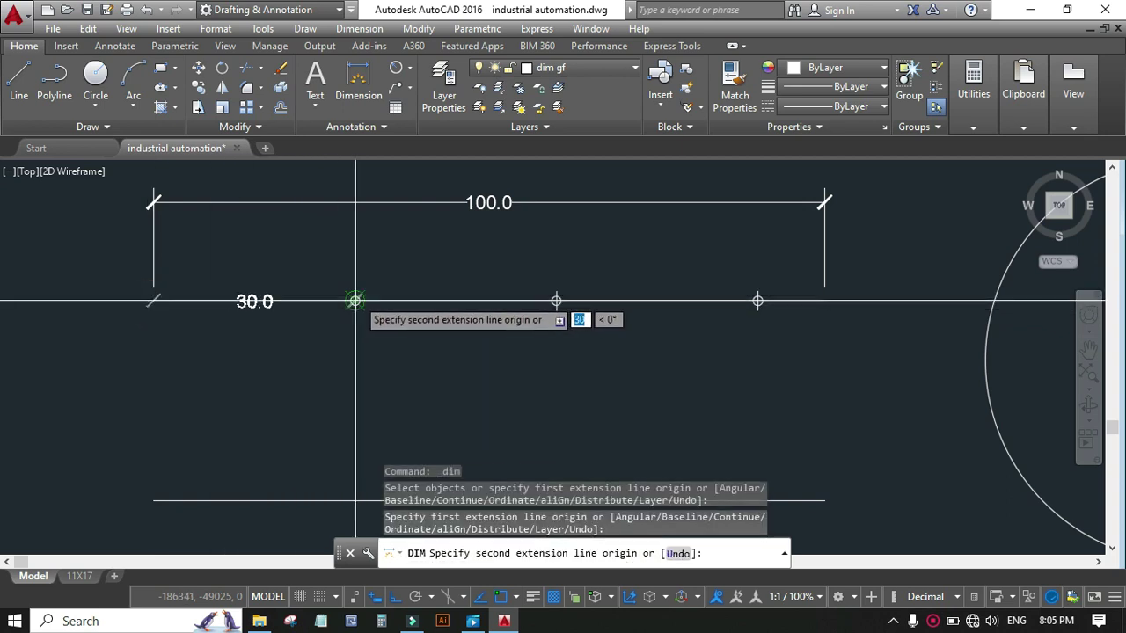
{"action": "left_click", "coordinate": [356, 301]}
{"action": "left_click", "coordinate": [356, 261]}
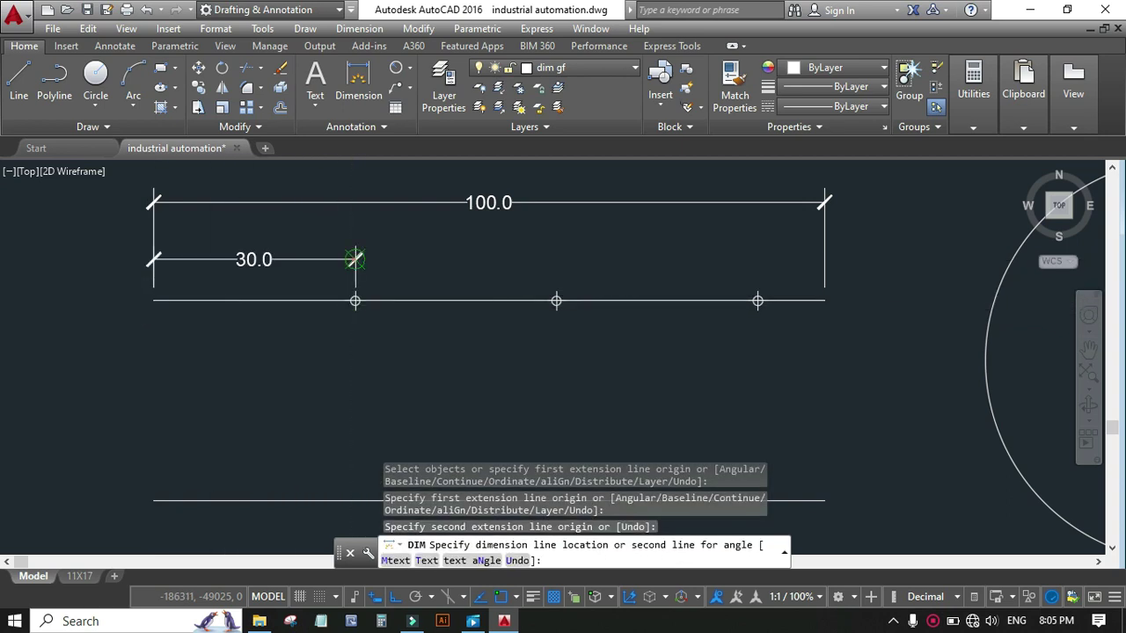
- Dimension the upper line's second and third segments between neighbouring points, aligned with the first segment's dimension
{"action": "left_click", "coordinate": [556, 301]}
{"action": "left_click", "coordinate": [355, 302]}
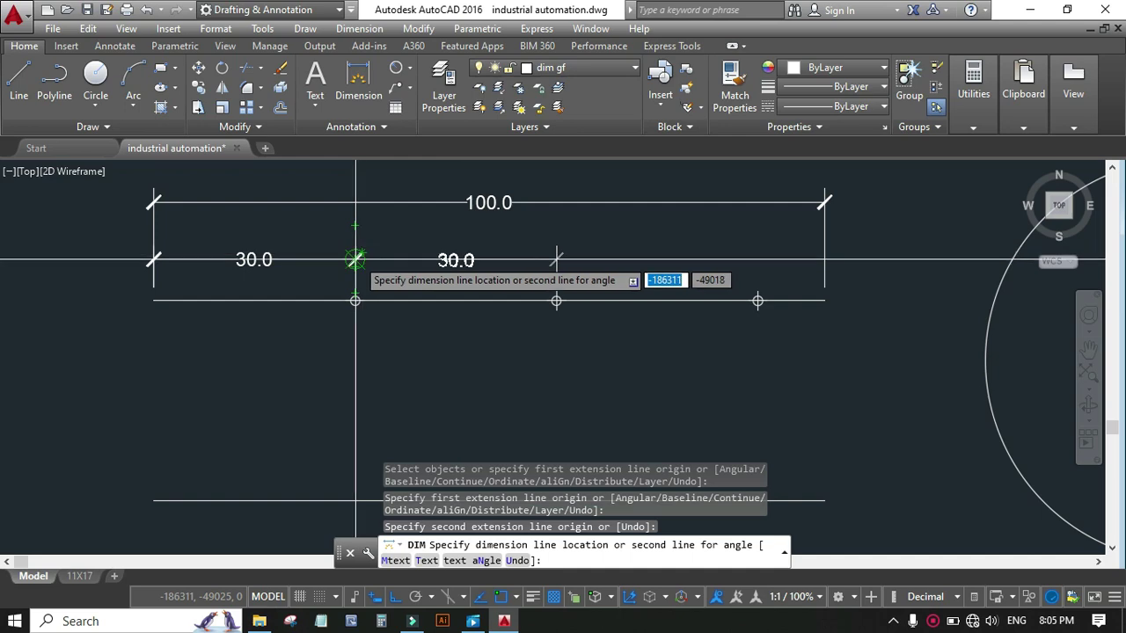
{"action": "left_click", "coordinate": [356, 257]}
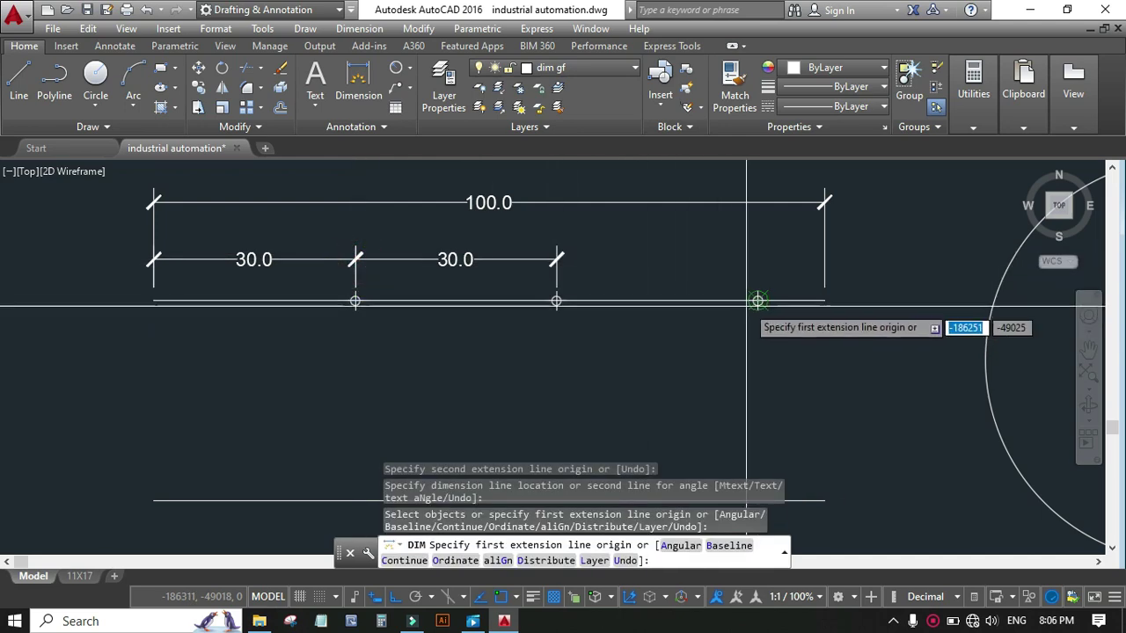
{"action": "left_click", "coordinate": [757, 301]}
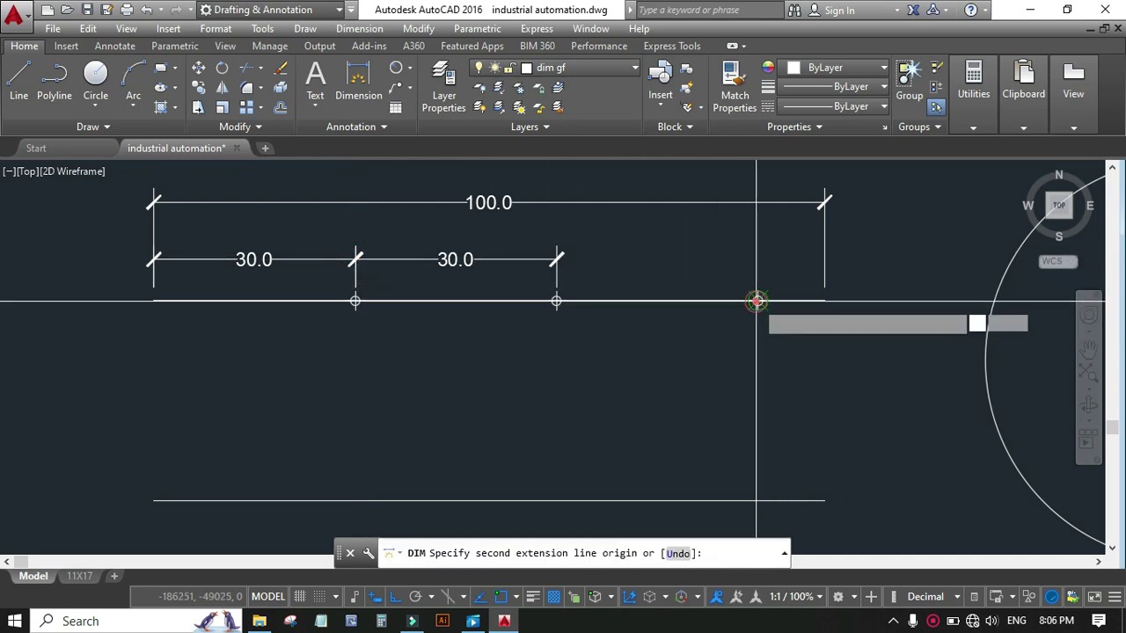
{"action": "left_click", "coordinate": [556, 302]}
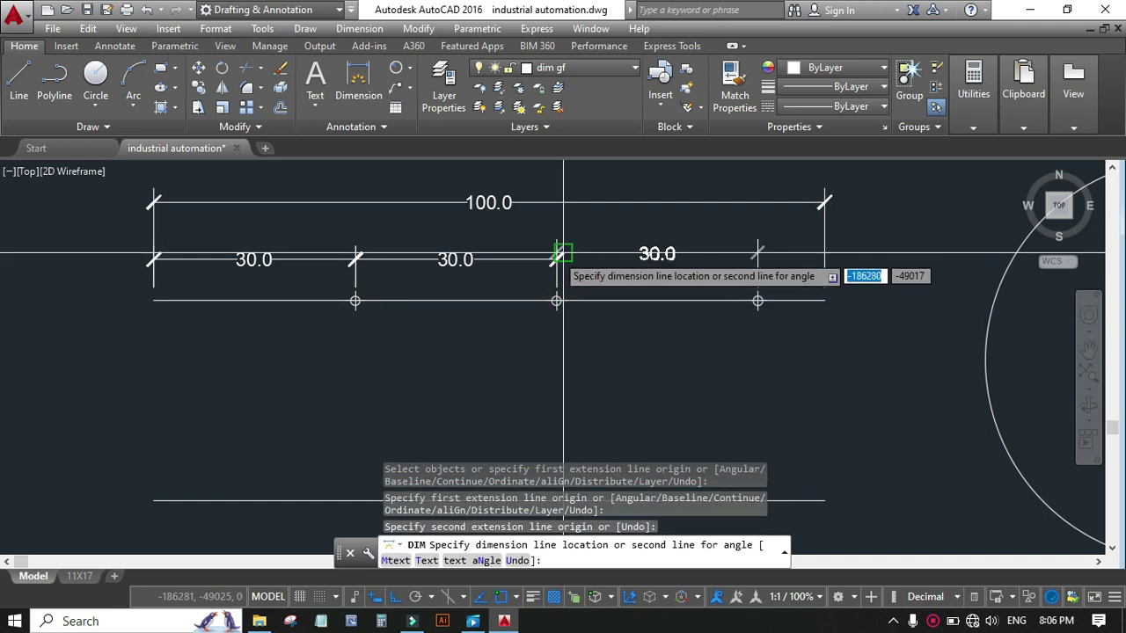
{"action": "left_click", "coordinate": [554, 260]}
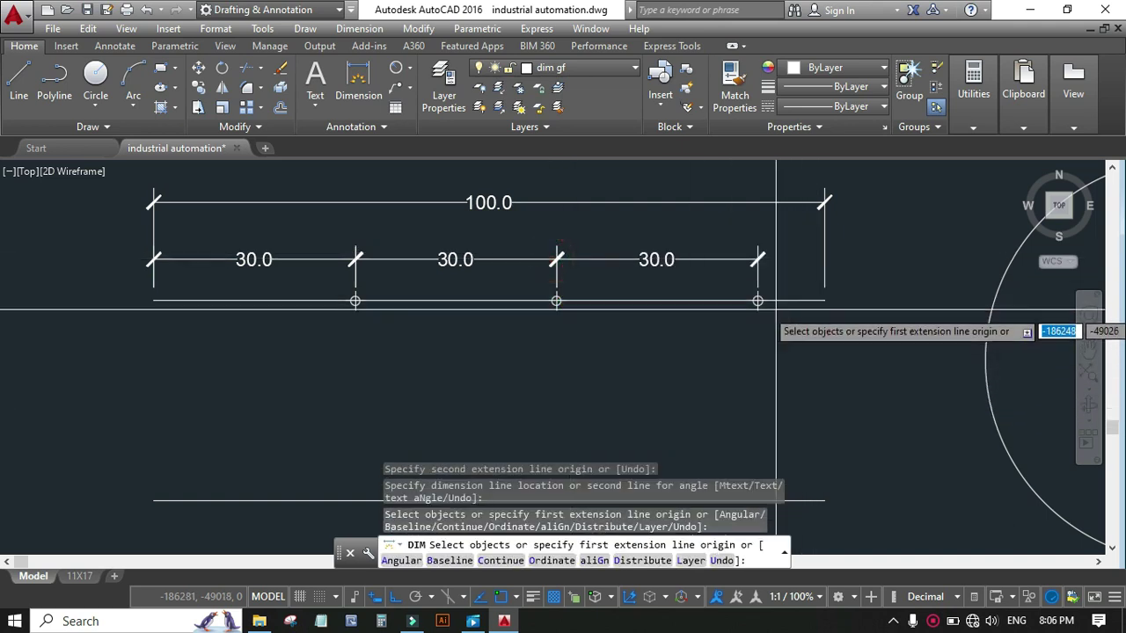
- Dimension the remaining segment from the last point to the upper line's right end, aligned with the others, and end the Dimension command
{"action": "left_click", "coordinate": [824, 302]}
{"action": "left_click", "coordinate": [757, 301]}
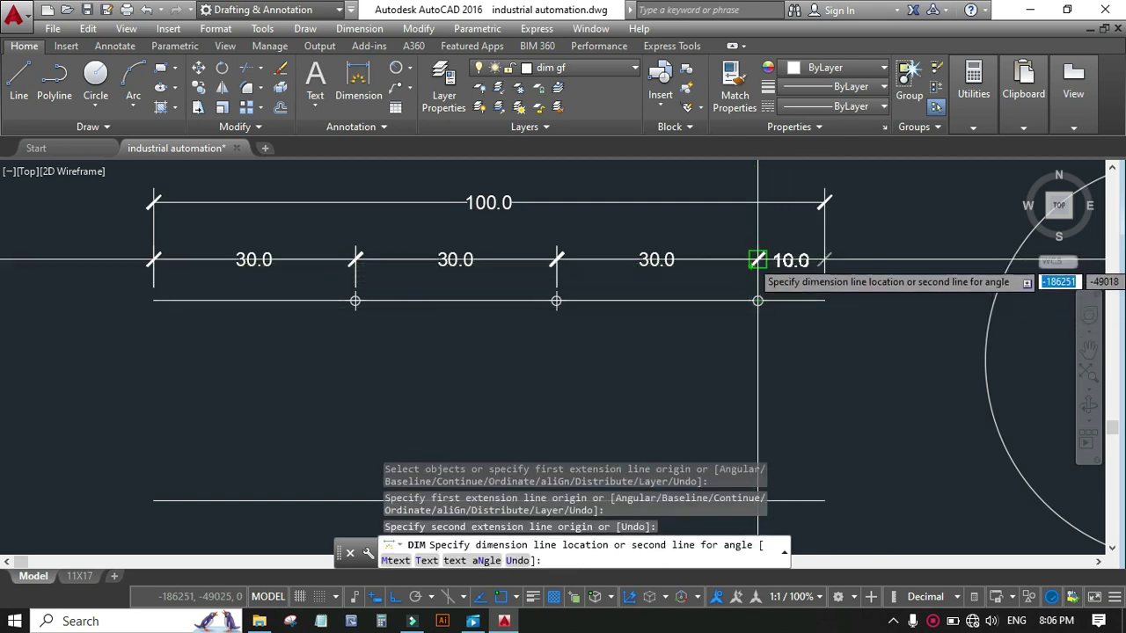
{"action": "left_click", "coordinate": [757, 262]}
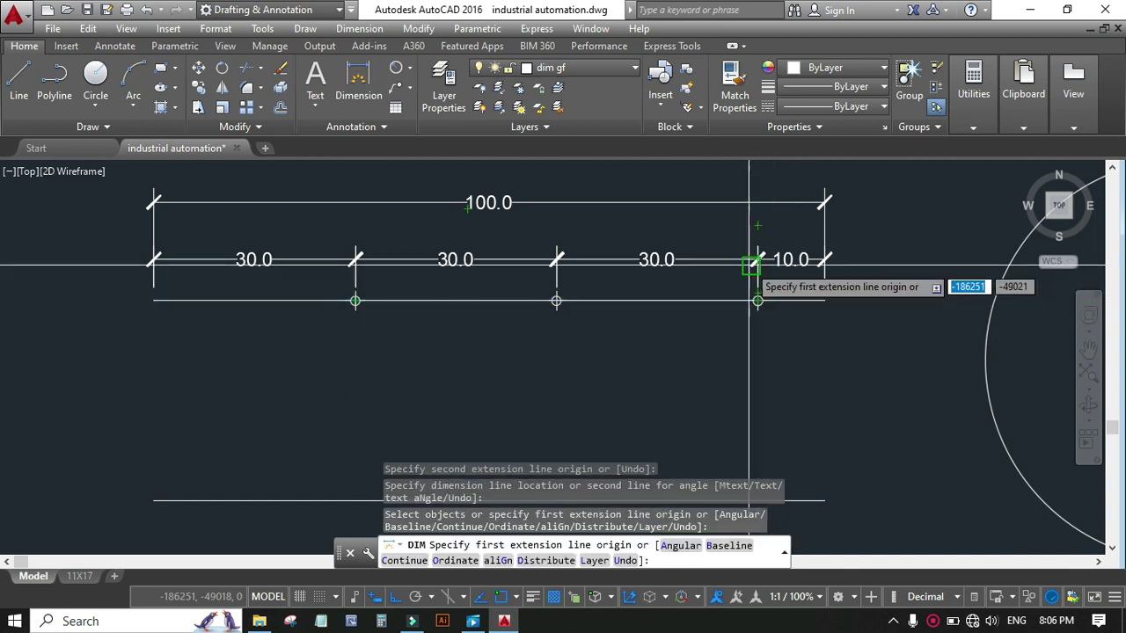
{"action": "scroll", "coordinate": [754, 262], "scroll_direction": "down", "scroll_amount": 2}
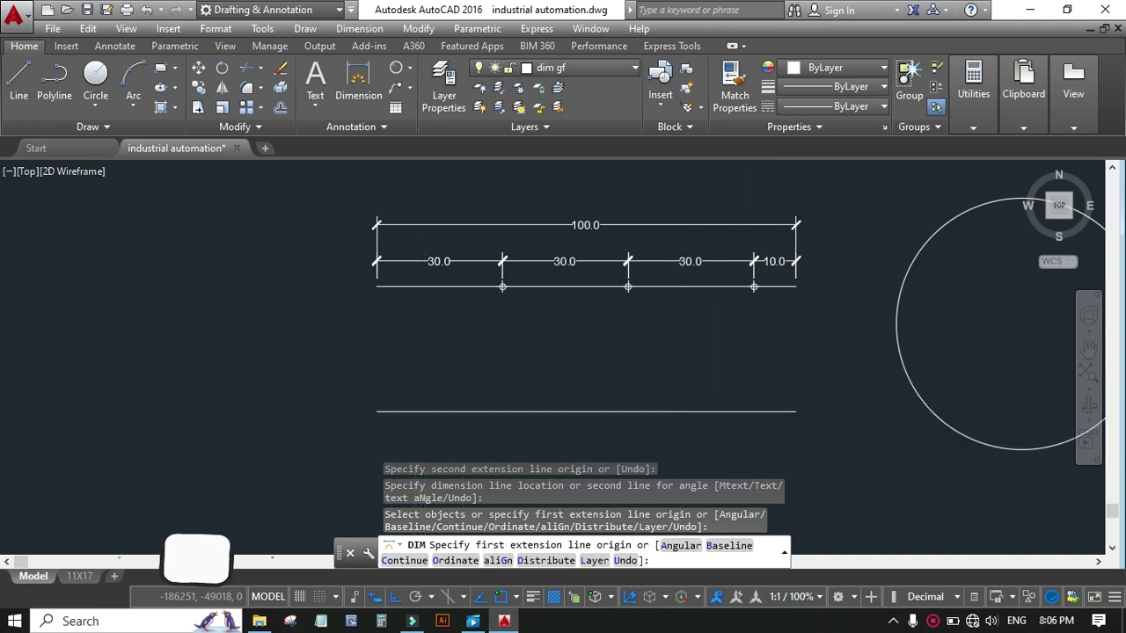
{"action": "key", "text": "Escape"}
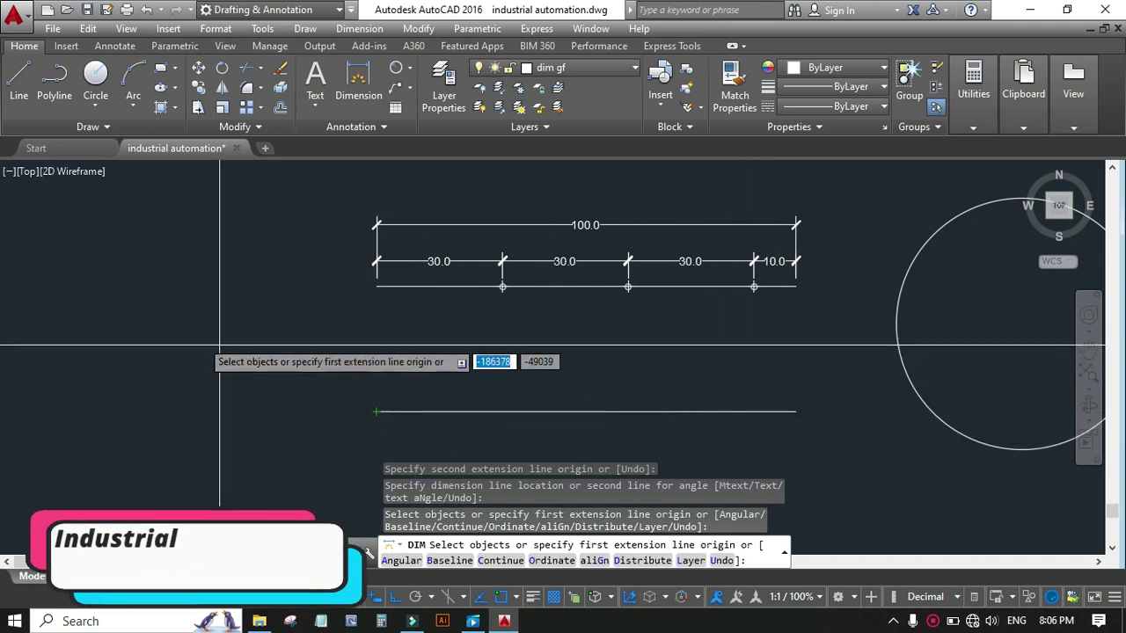
{"action": "key", "text": "Escape"}
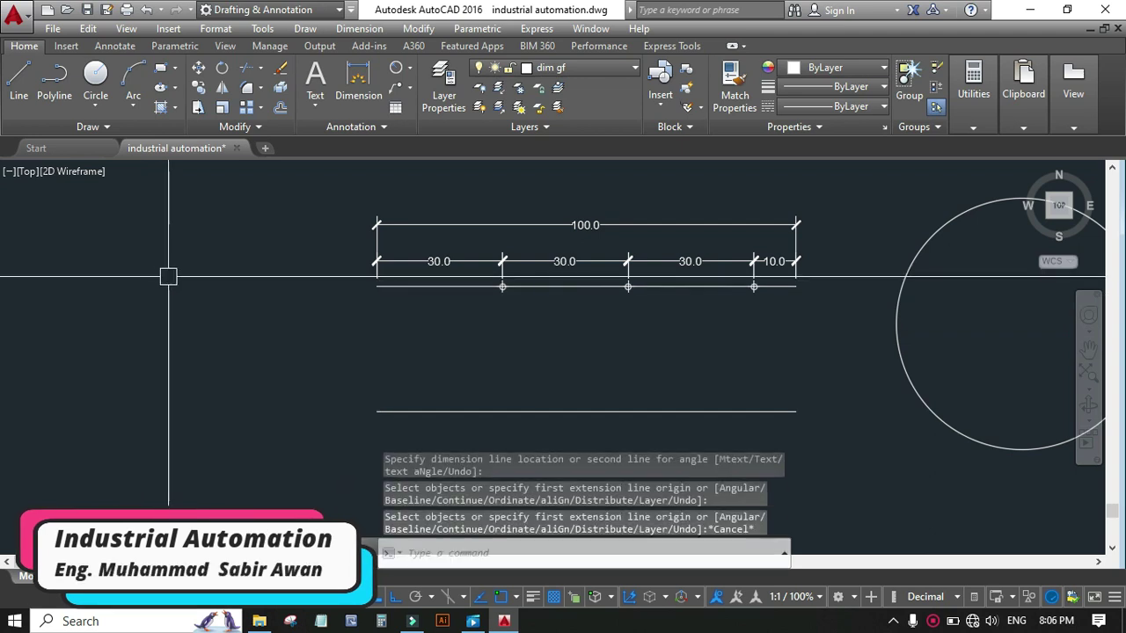
- Use Measure to place points every 30 units along the lower line, starting from its right end
{"action": "left_click", "coordinate": [97, 128]}
{"action": "left_click", "coordinate": [137, 147]}
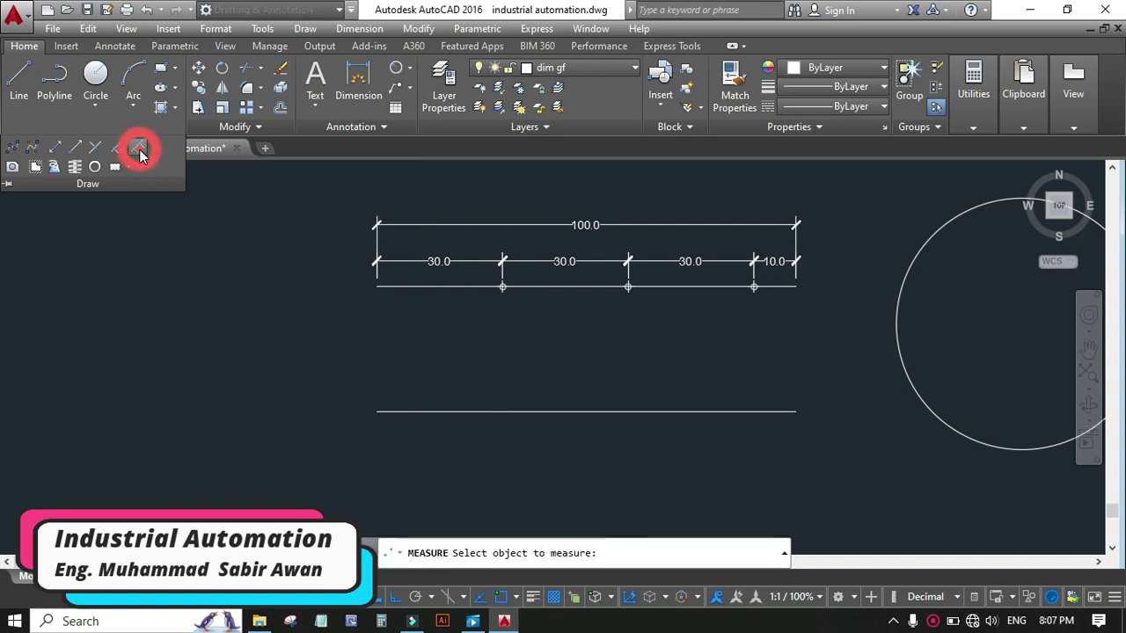
{"action": "left_click", "coordinate": [778, 413]}
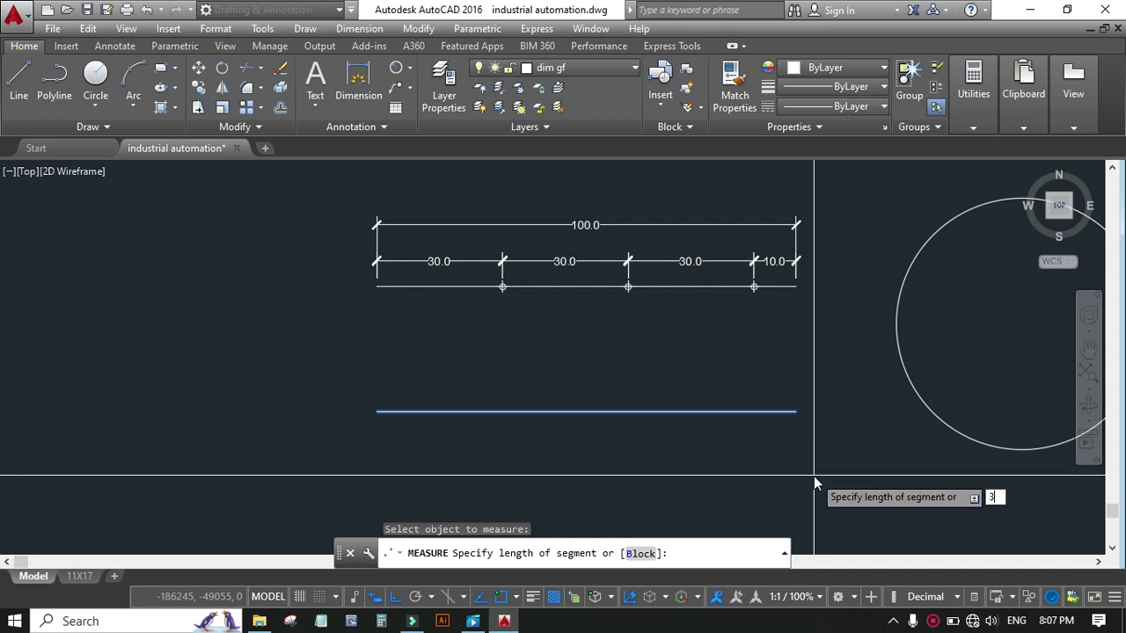
{"action": "type", "text": "30"}
{"action": "key", "text": "Return"}
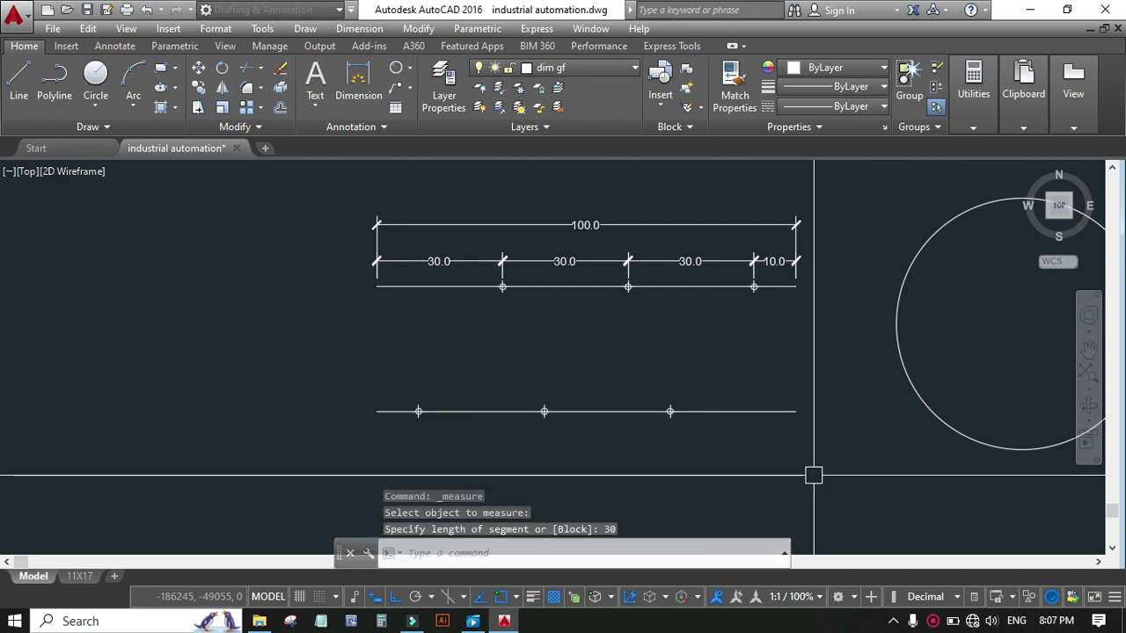
- Dimension the lower line from its left end to the nearest point, placing the dimension above the line
{"action": "left_click", "coordinate": [358, 79]}
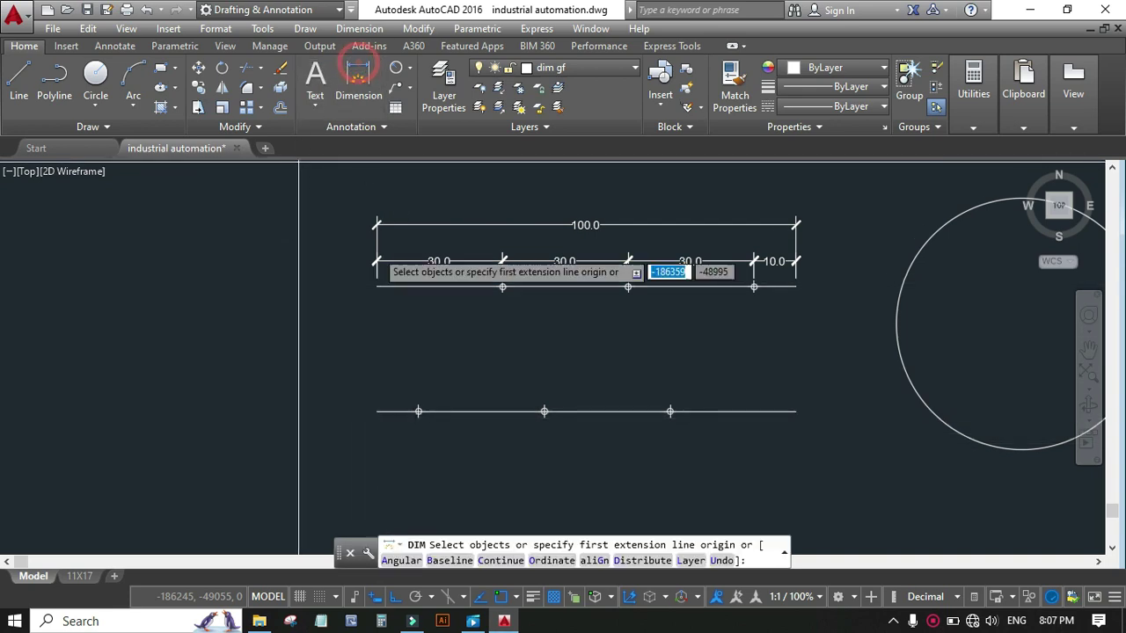
{"action": "left_click", "coordinate": [376, 410]}
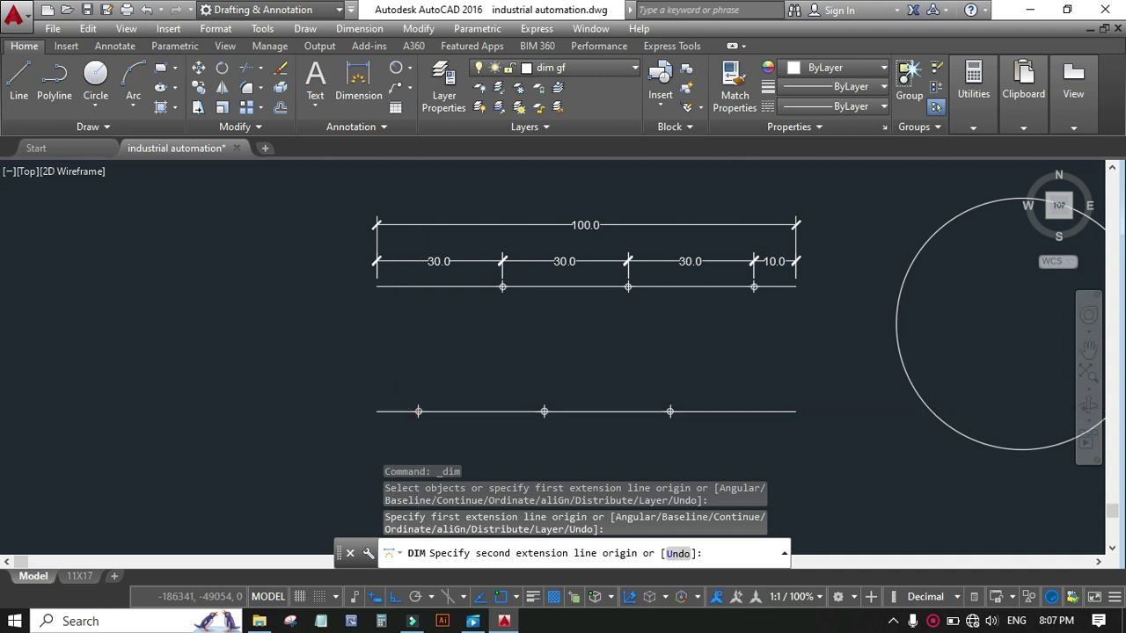
{"action": "left_click", "coordinate": [418, 412]}
{"action": "left_click", "coordinate": [410, 382]}
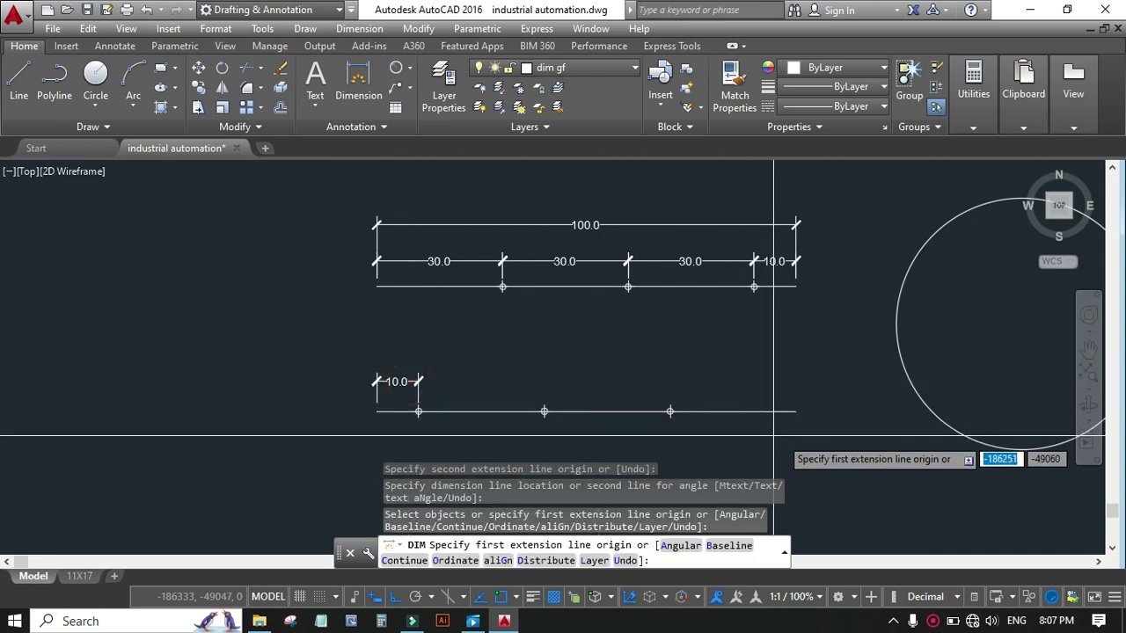
- Dimension the lower line from its right end to the nearest point, aligned with the existing left-end dimension, and end the Dimension command
{"action": "left_click", "coordinate": [798, 412]}
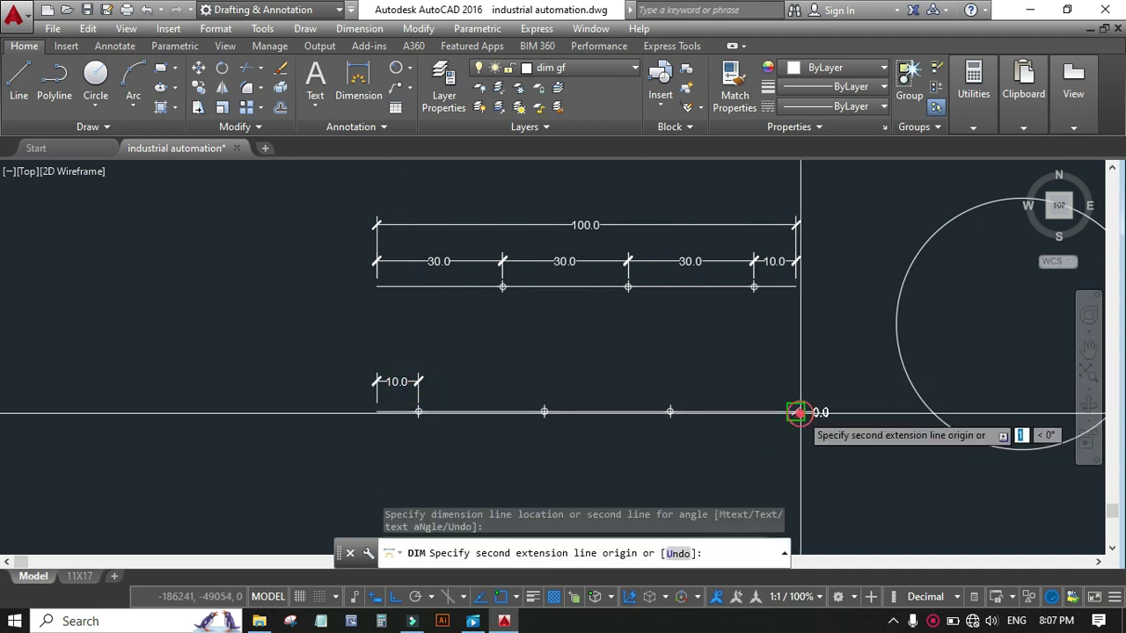
{"action": "left_click", "coordinate": [671, 412]}
{"action": "left_click", "coordinate": [672, 382]}
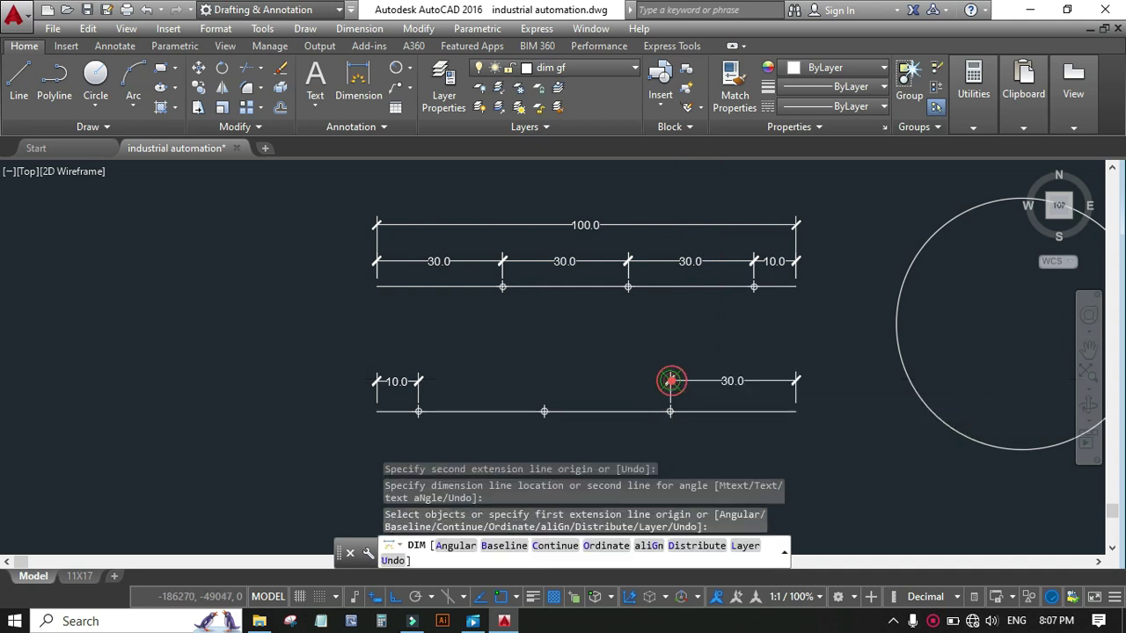
{"action": "scroll", "coordinate": [364, 340], "scroll_direction": "down", "scroll_amount": 4}
{"action": "scroll", "coordinate": [484, 365], "scroll_direction": "up", "scroll_amount": 5}
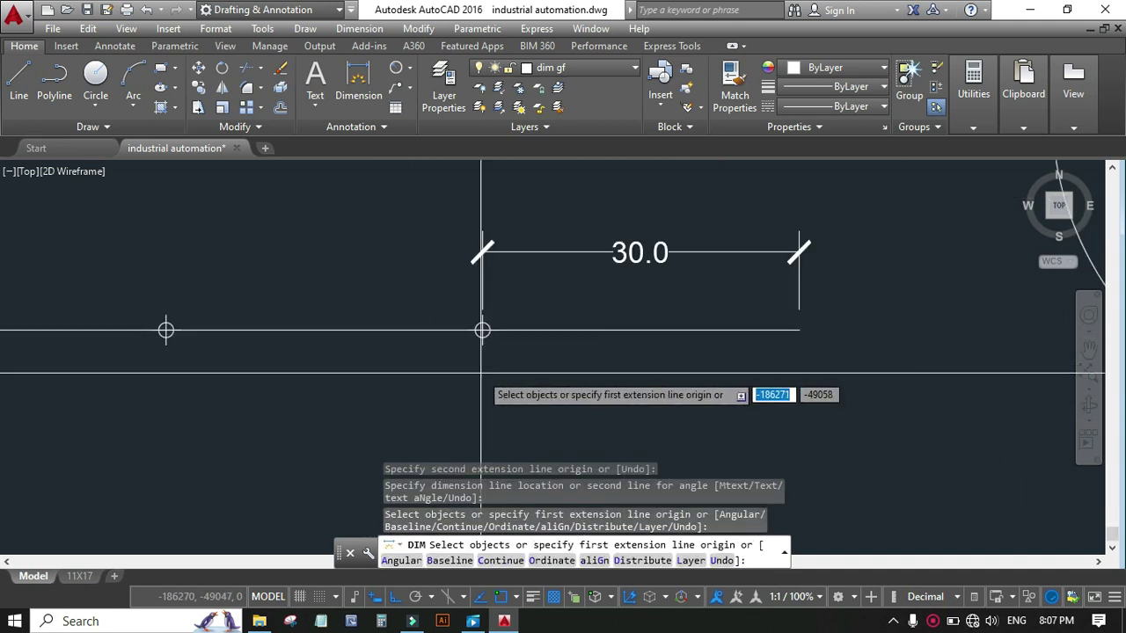
{"action": "scroll", "coordinate": [658, 374], "scroll_direction": "down", "scroll_amount": 2}
{"action": "scroll", "coordinate": [658, 374], "scroll_direction": "down", "scroll_amount": 4}
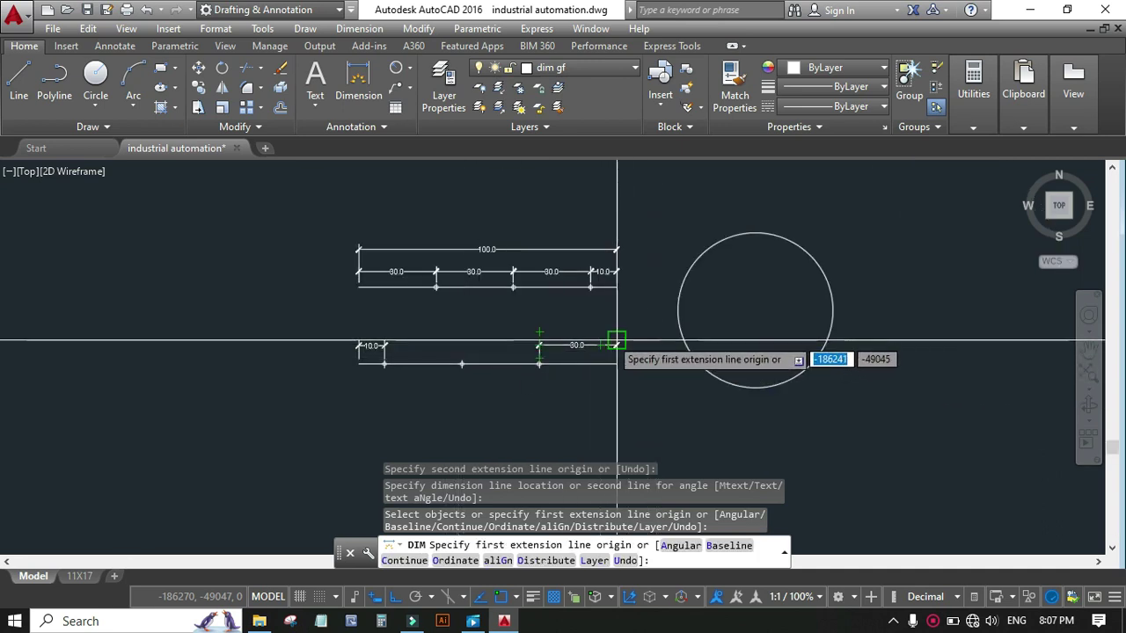
{"action": "scroll", "coordinate": [616, 341], "scroll_direction": "up", "scroll_amount": 2}
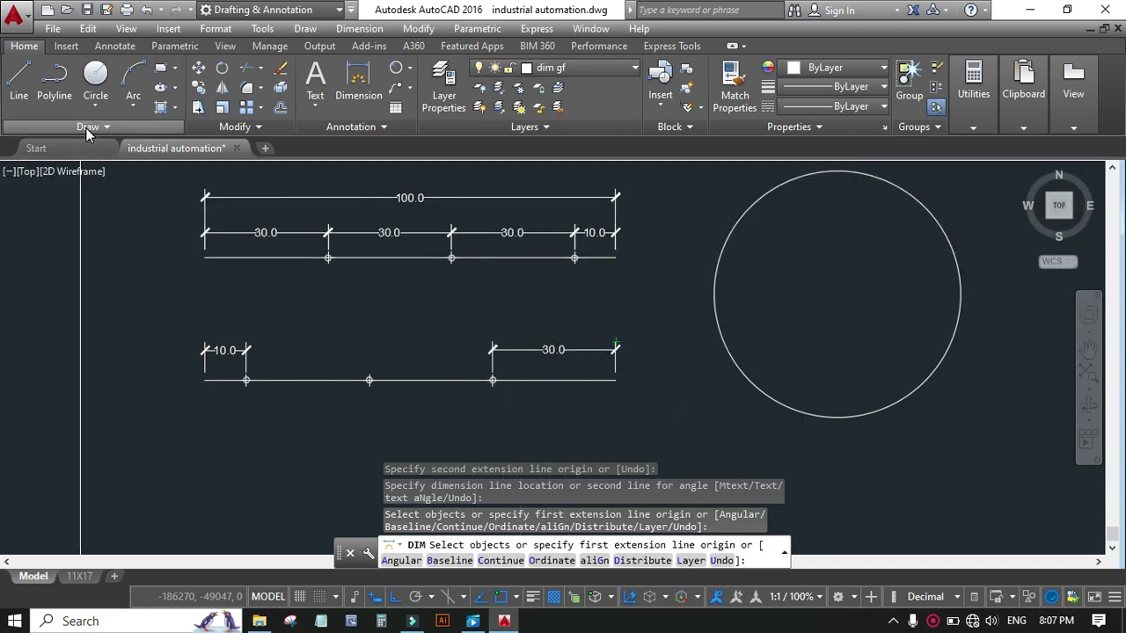
{"action": "key", "text": "Return"}
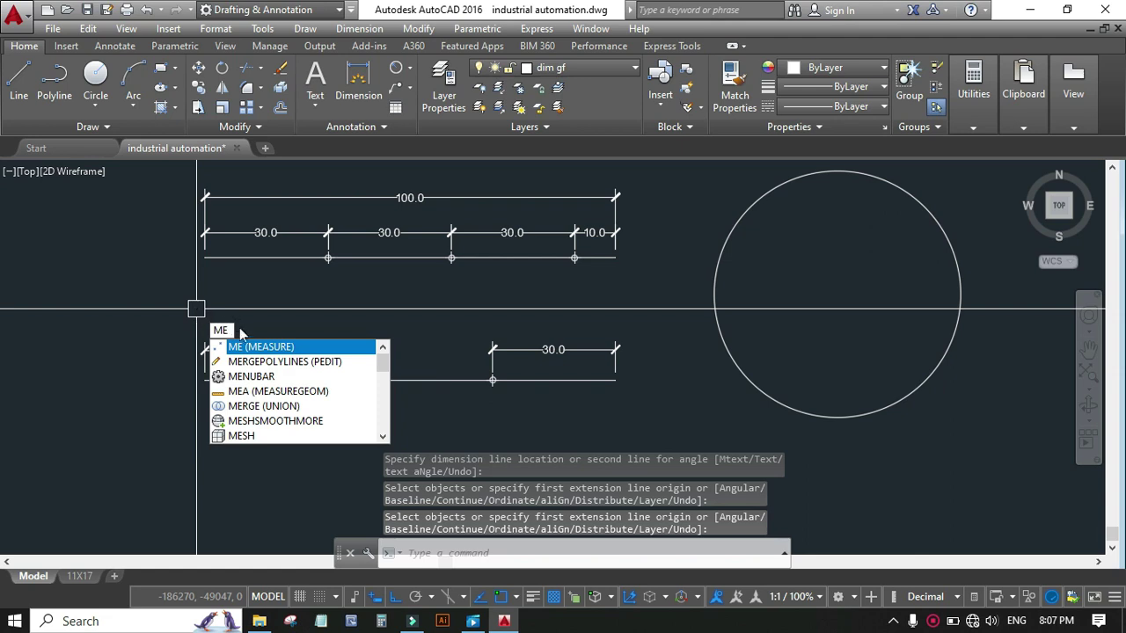
- Use Measure to place points every 20 units around the circle
{"action": "left_click", "coordinate": [257, 349]}
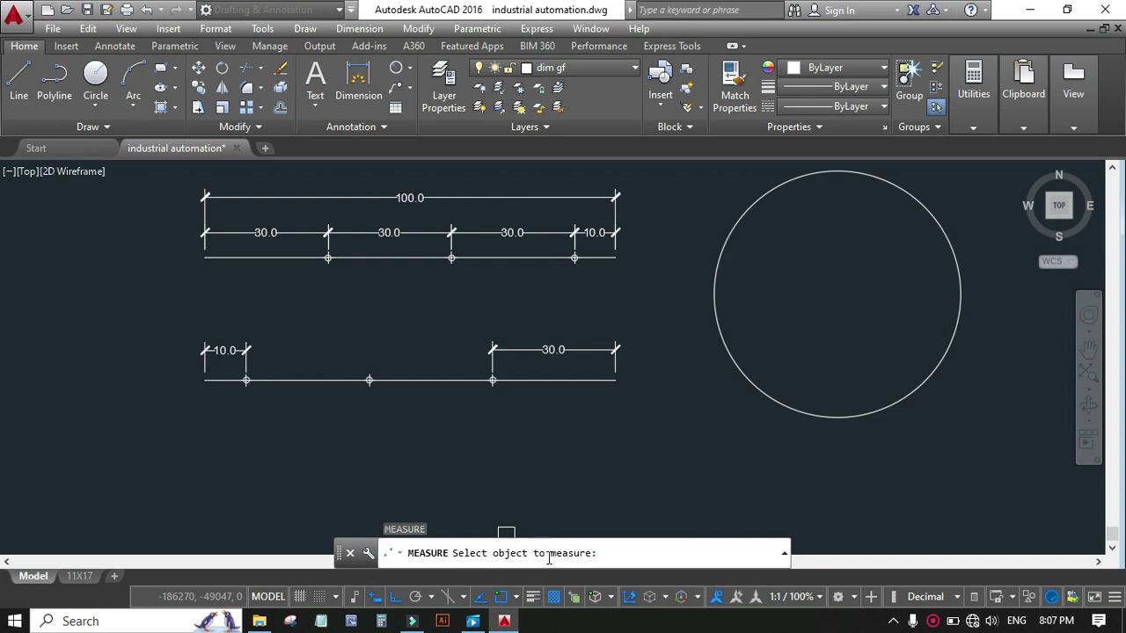
{"action": "left_click", "coordinate": [736, 233]}
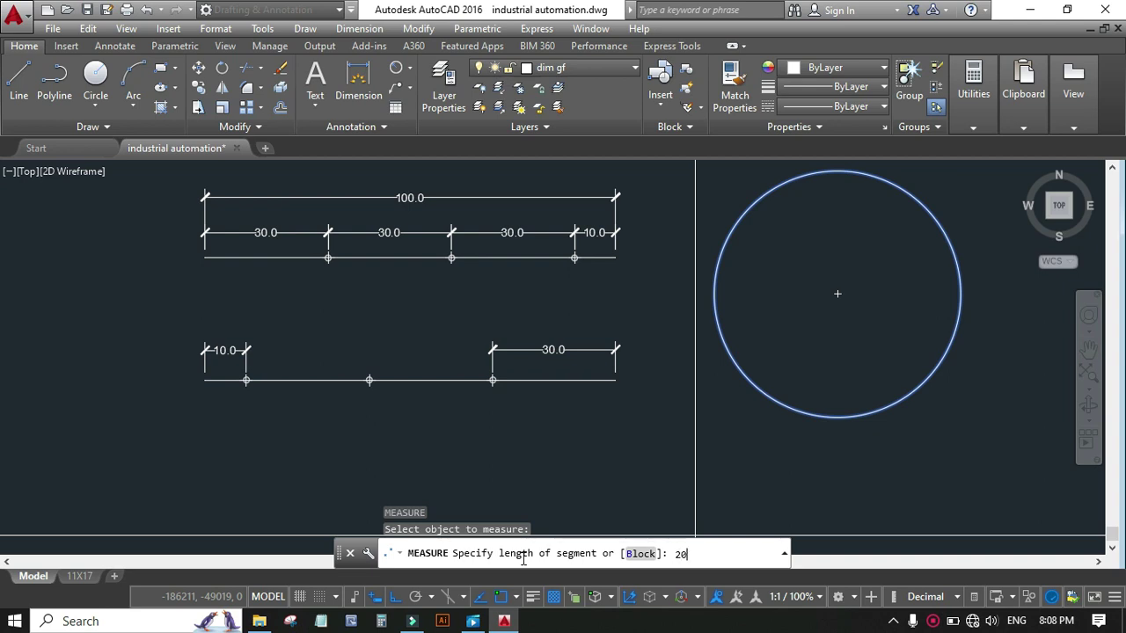
{"action": "key", "text": "Return"}
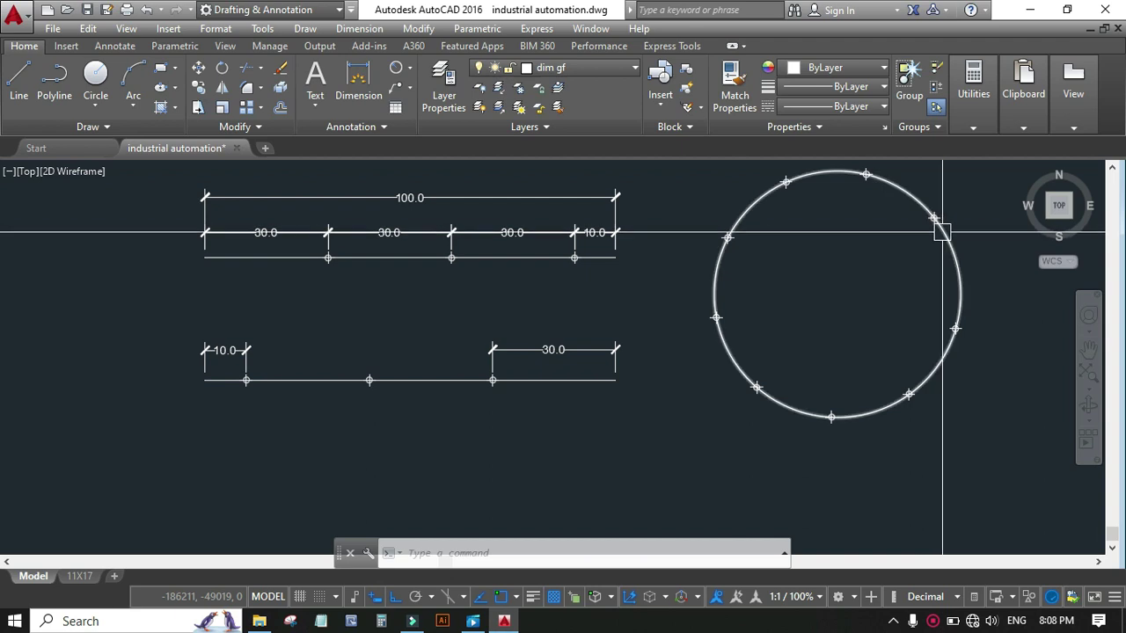
{"action": "mouse_move", "coordinate": [965, 288]}
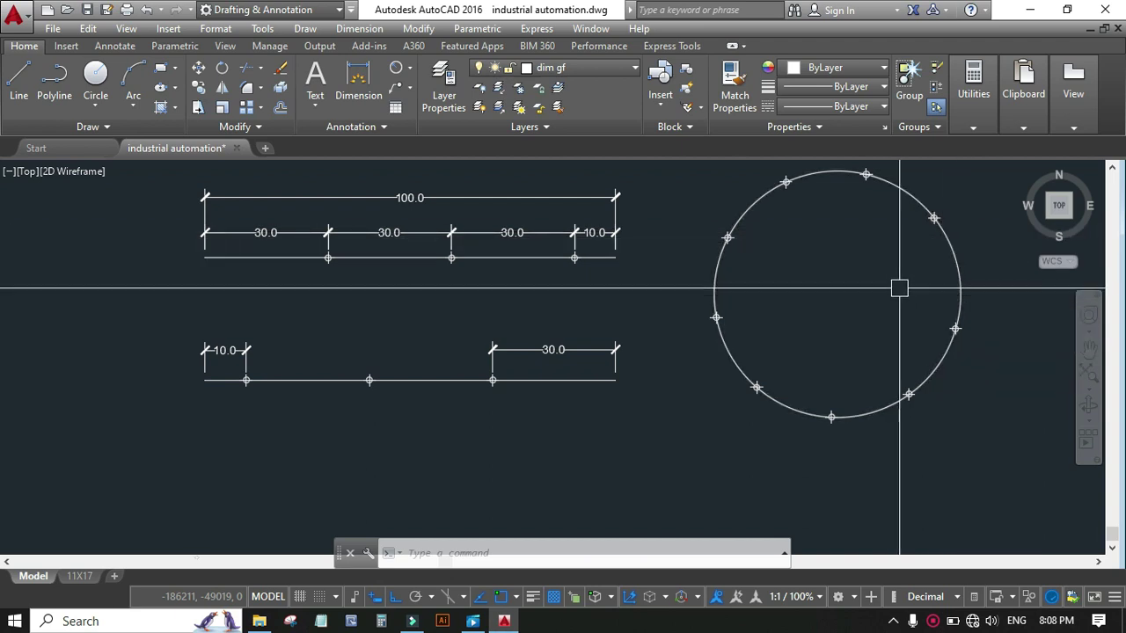
{"action": "scroll", "coordinate": [624, 387], "scroll_direction": "down", "scroll_amount": 2}
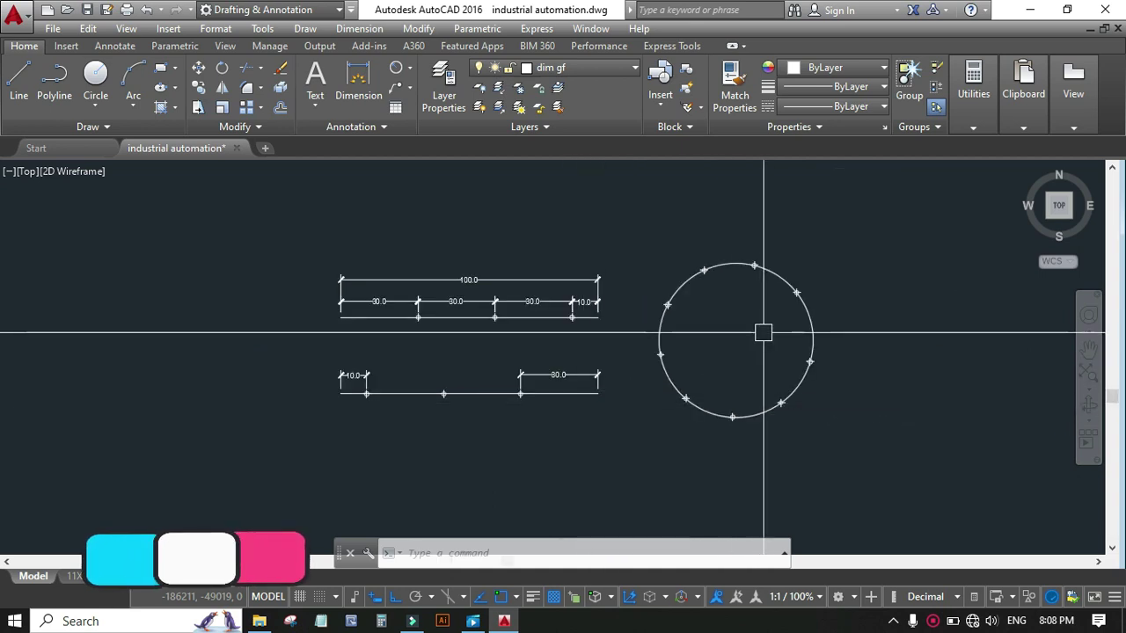
{"action": "scroll", "coordinate": [762, 329], "scroll_direction": "up", "scroll_amount": 2}
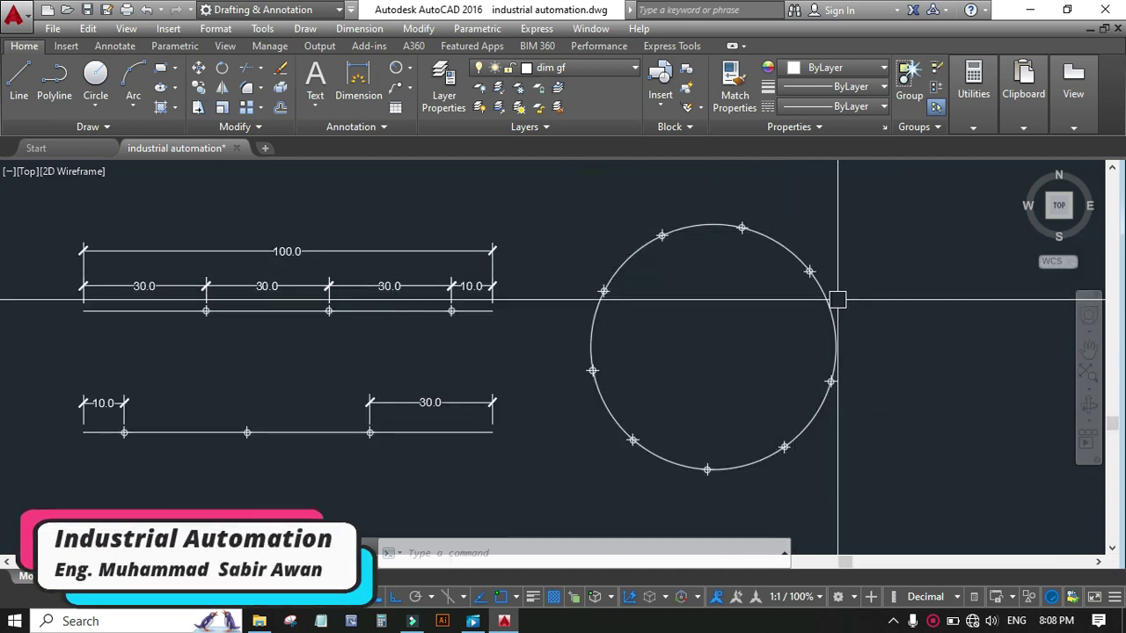
{"action": "scroll", "coordinate": [837, 299], "scroll_direction": "down", "scroll_amount": 3}
{"action": "scroll", "coordinate": [779, 299], "scroll_direction": "up", "scroll_amount": 3}
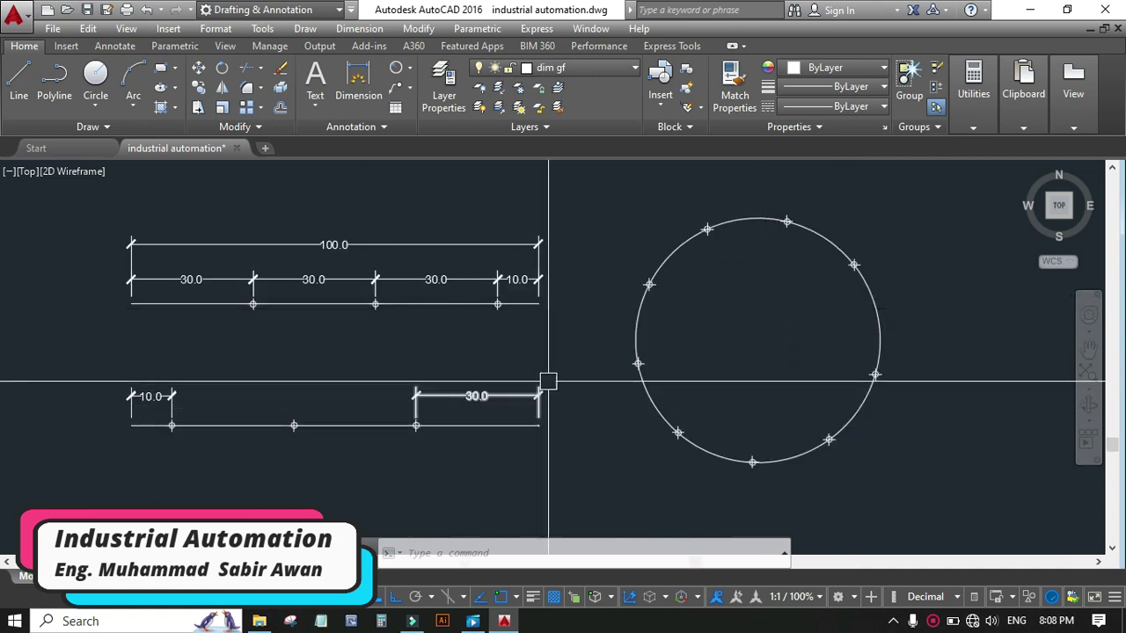
- Erase all dimensions and measured points, keeping only the two lines and the circle
{"action": "left_click", "coordinate": [944, 204]}
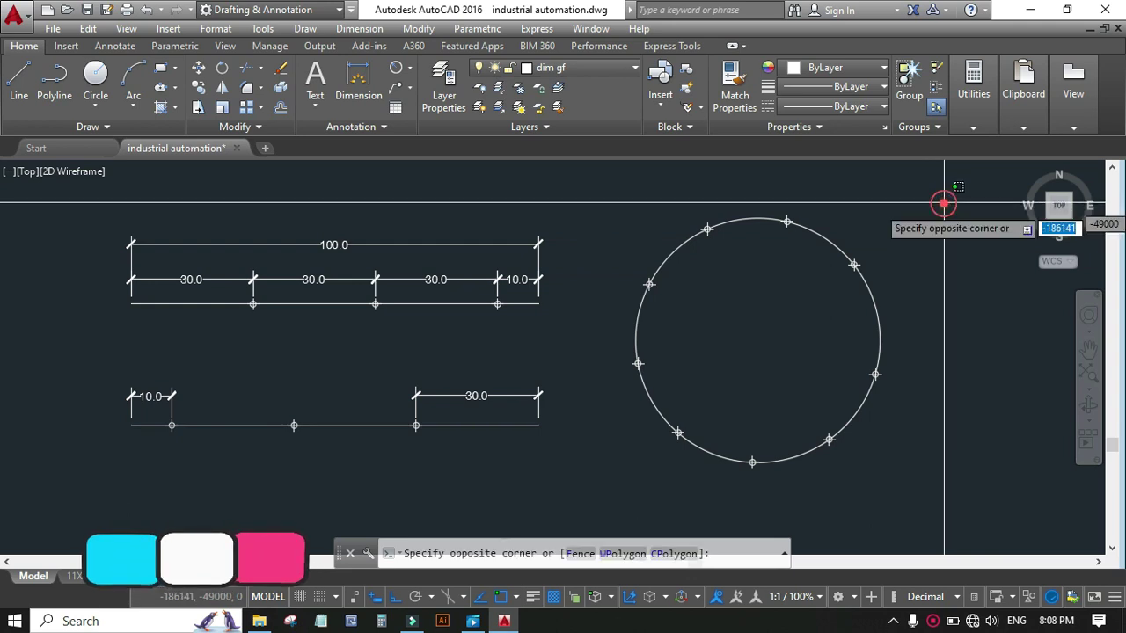
{"action": "left_click", "coordinate": [121, 482]}
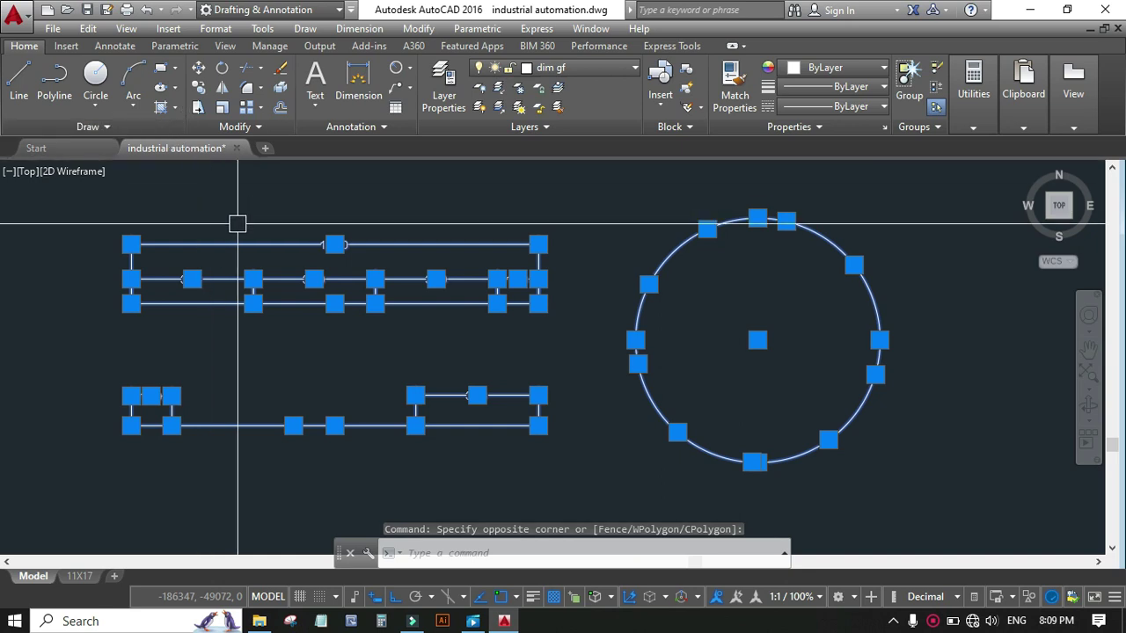
{"action": "left_click", "coordinate": [229, 308], "text": "shift"}
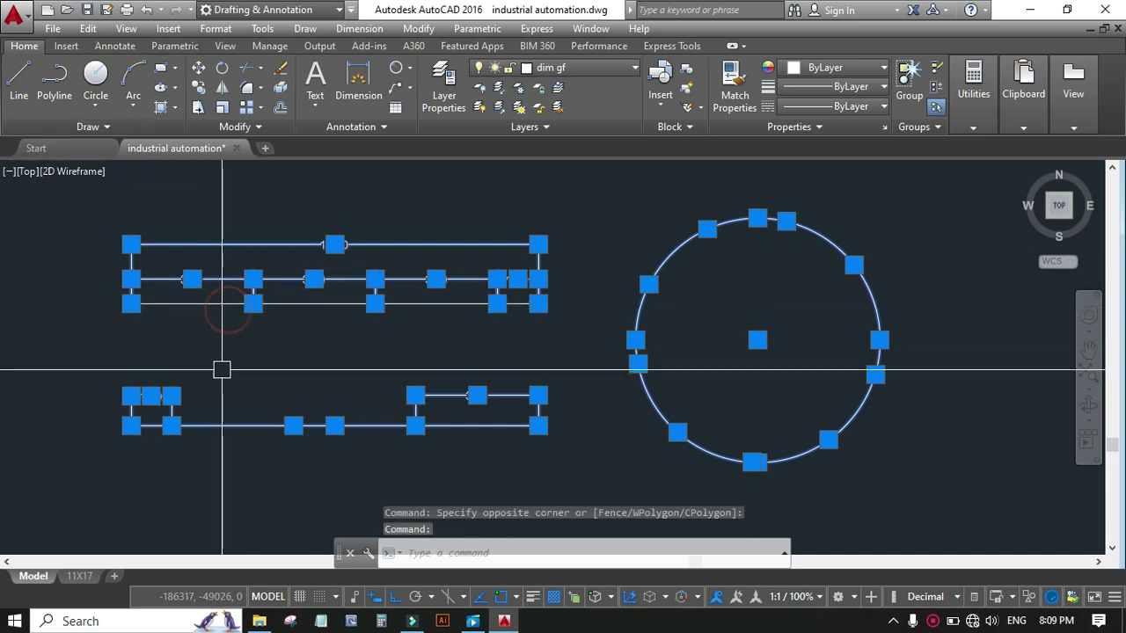
{"action": "left_click", "coordinate": [231, 429], "text": "shift"}
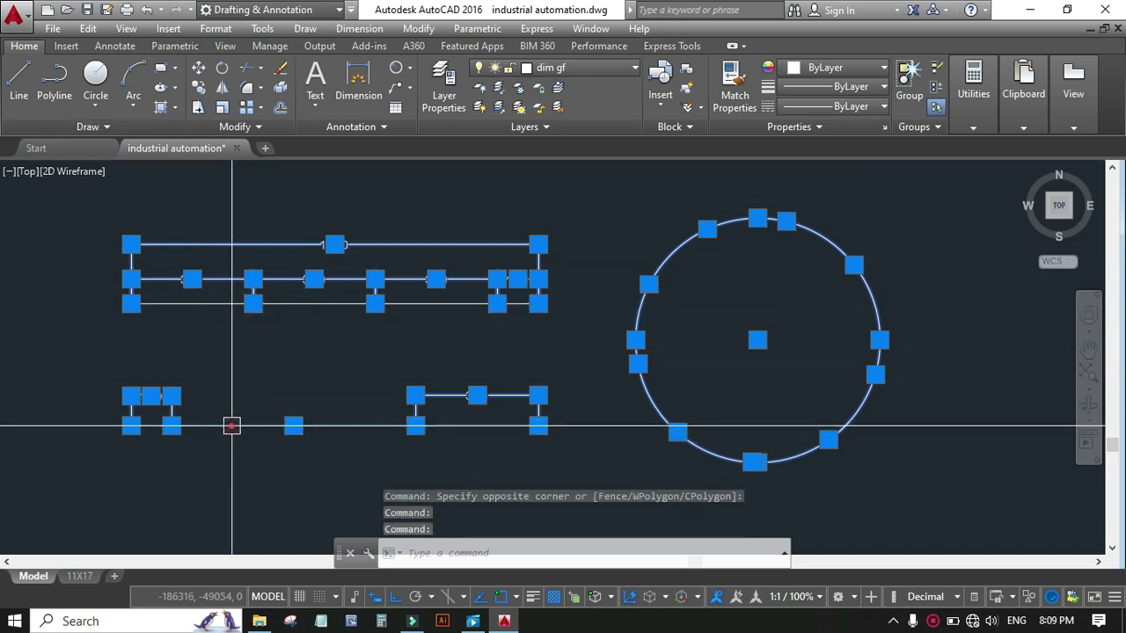
{"action": "left_click", "coordinate": [647, 400], "text": "shift"}
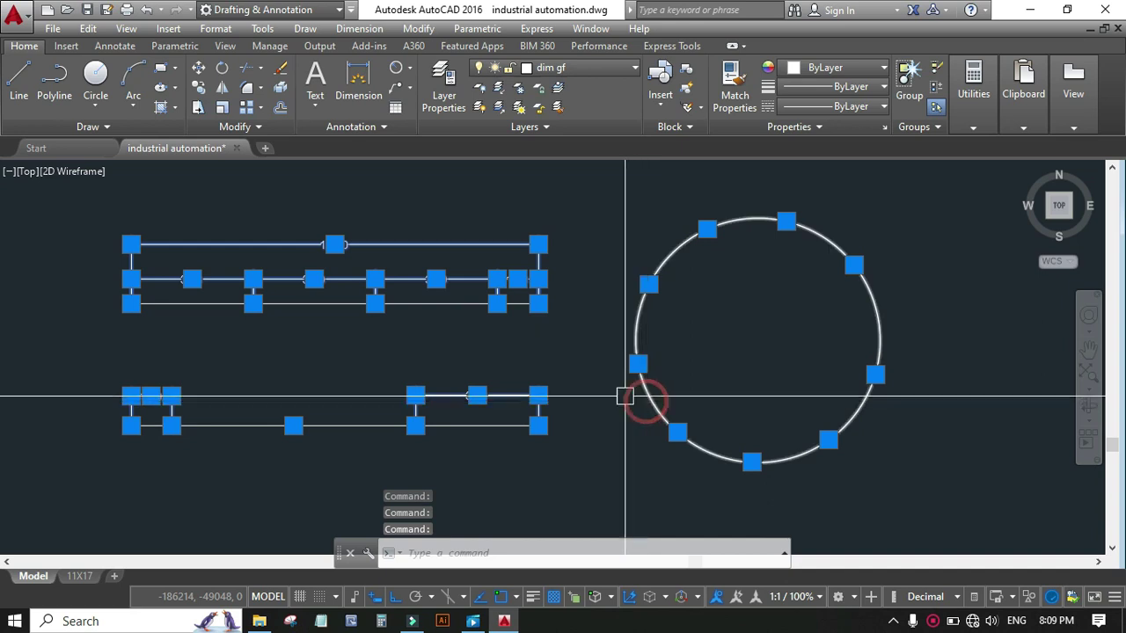
{"action": "left_click", "coordinate": [281, 68]}
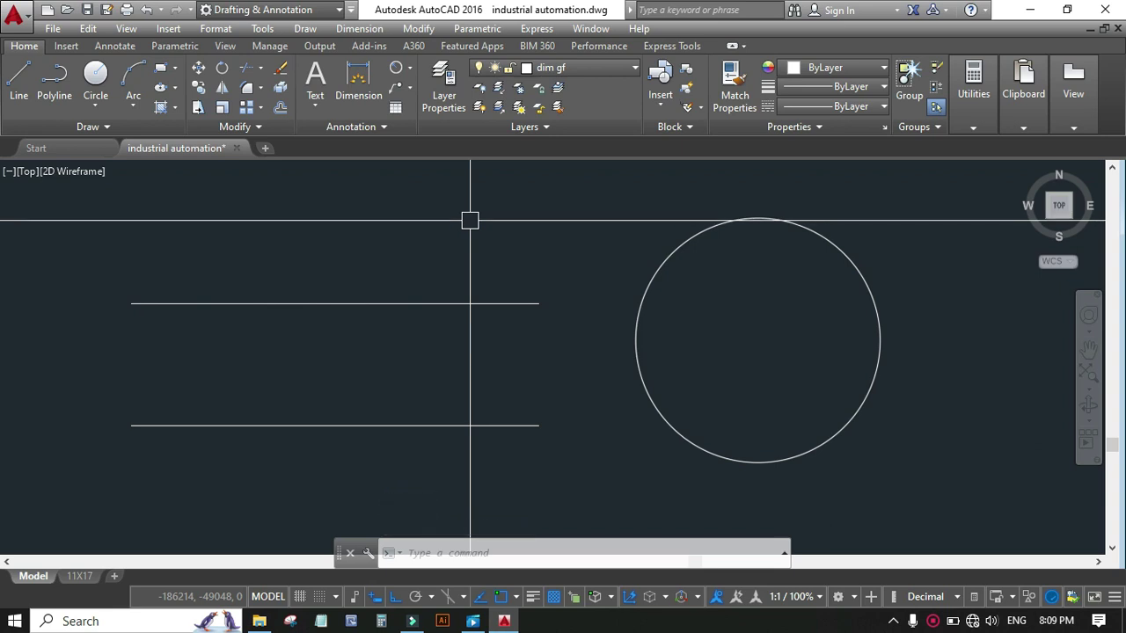
- Set the point style to the circle with a cross through it using PTYPE
{"action": "type", "text": "PTYPE"}
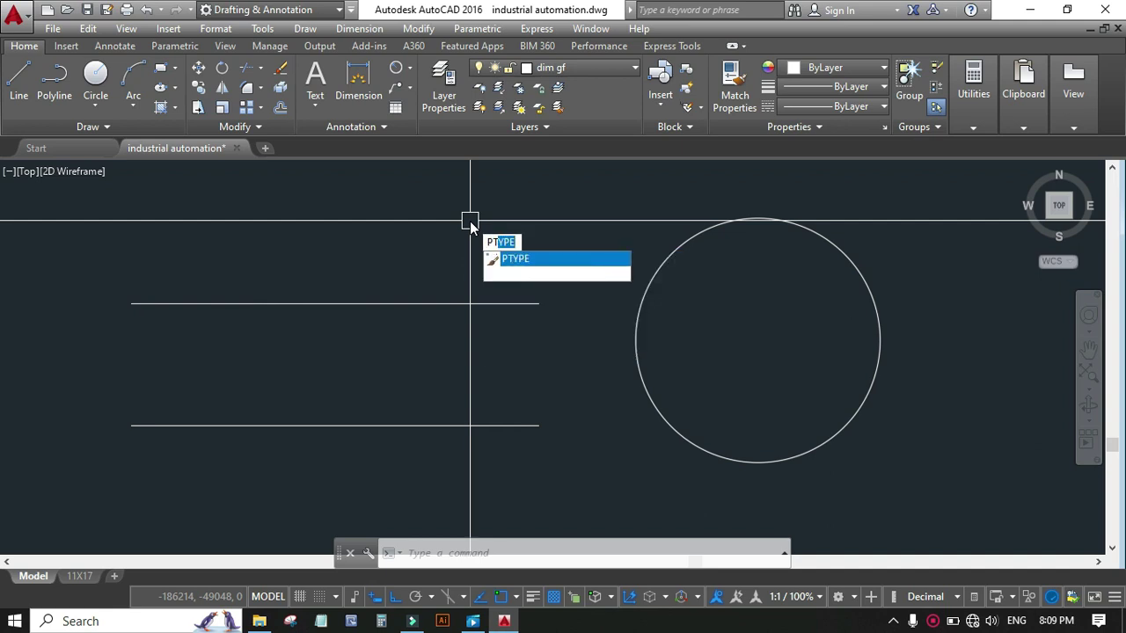
{"action": "left_click", "coordinate": [536, 262]}
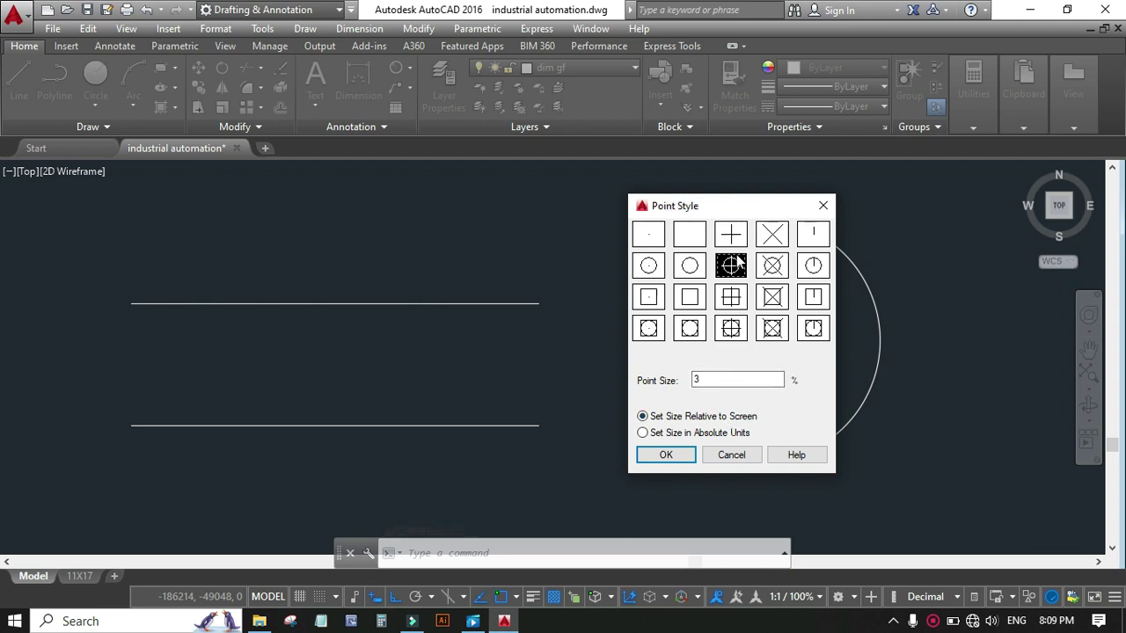
{"action": "left_click", "coordinate": [649, 236]}
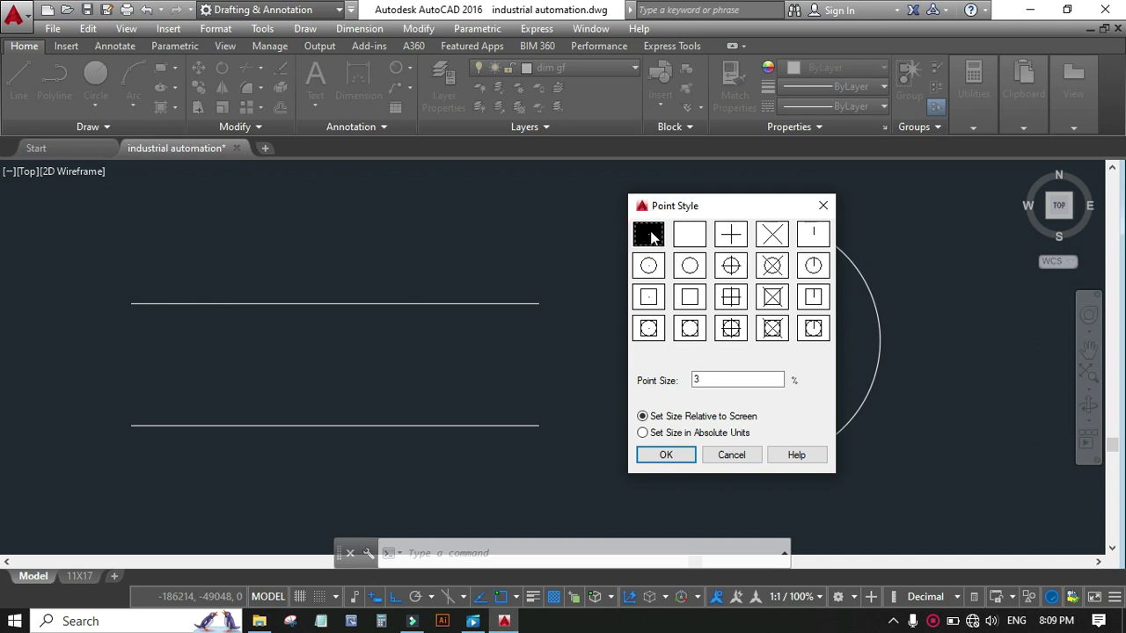
{"action": "left_click", "coordinate": [731, 267]}
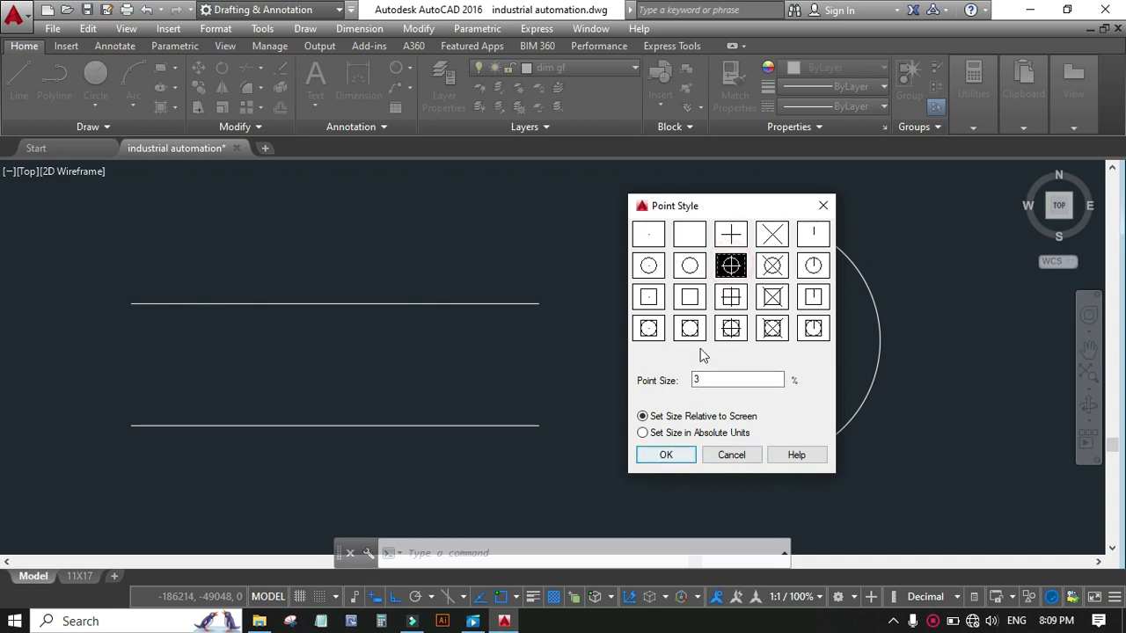
{"action": "left_click", "coordinate": [662, 455]}
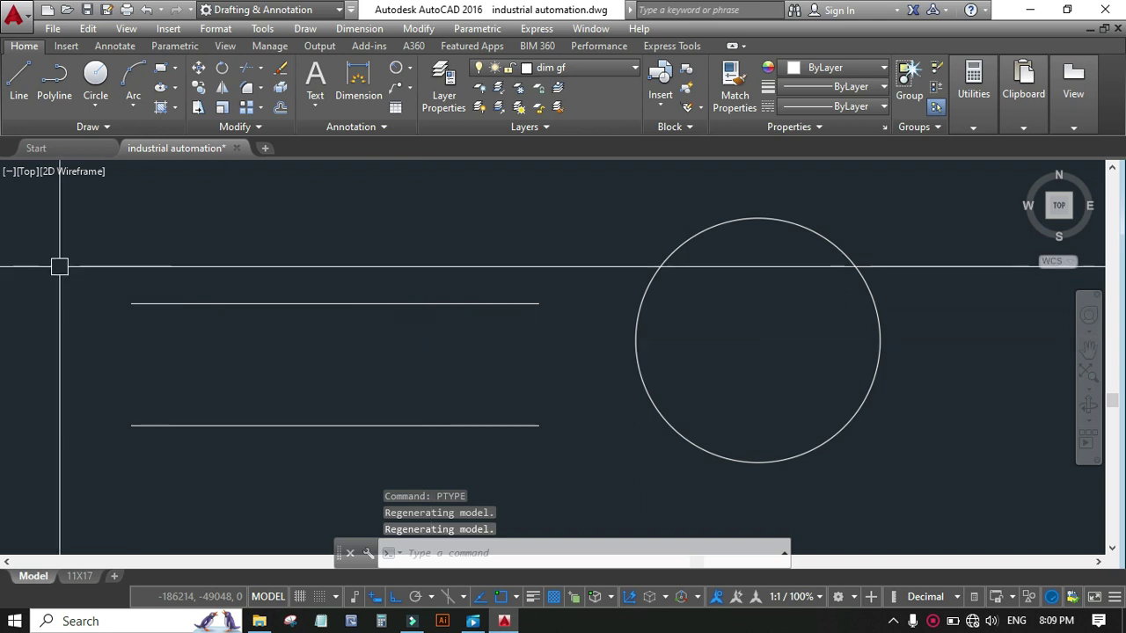
- Use Measure with the Block option to insert block b every 15 units along the upper line, aligned with the object
{"action": "left_click", "coordinate": [88, 128]}
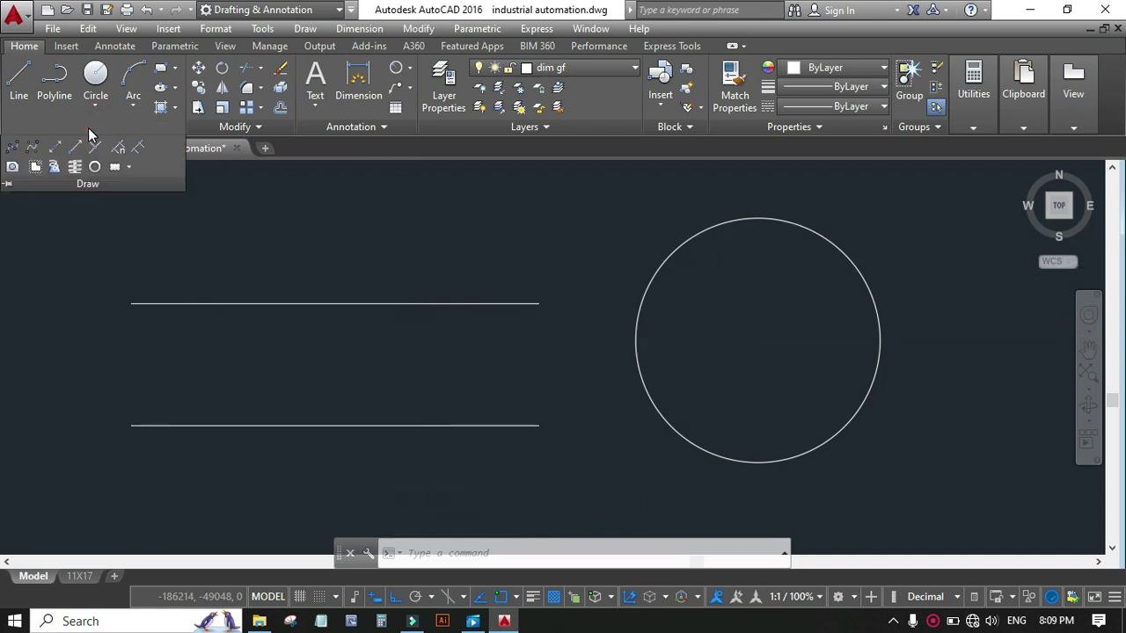
{"action": "left_click", "coordinate": [138, 150]}
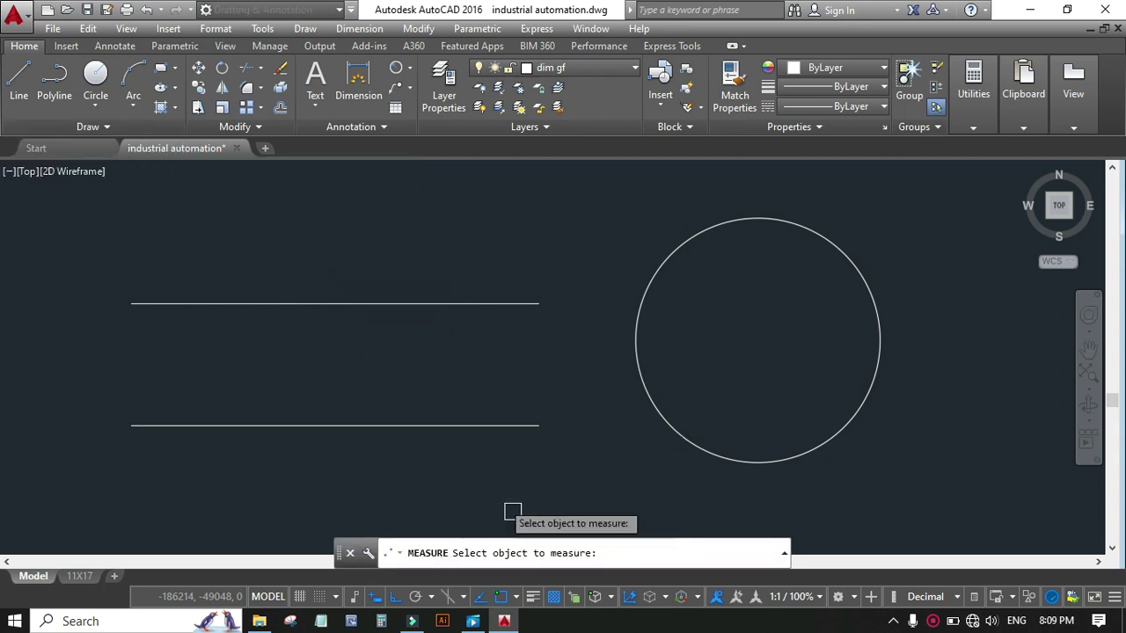
{"action": "left_click", "coordinate": [169, 303]}
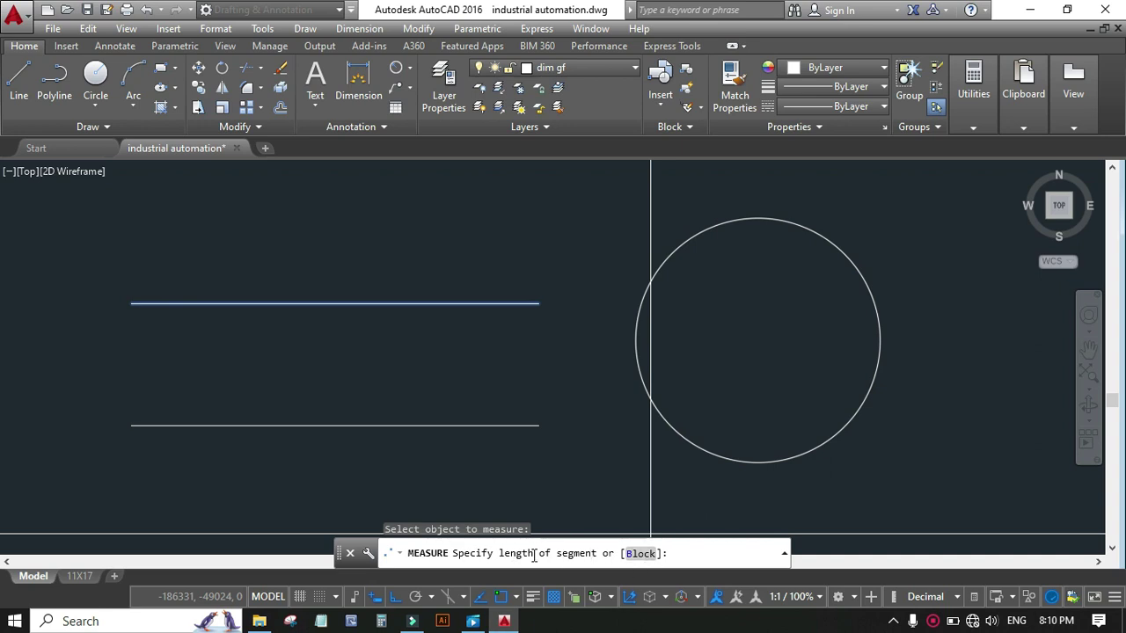
{"action": "left_click", "coordinate": [640, 553]}
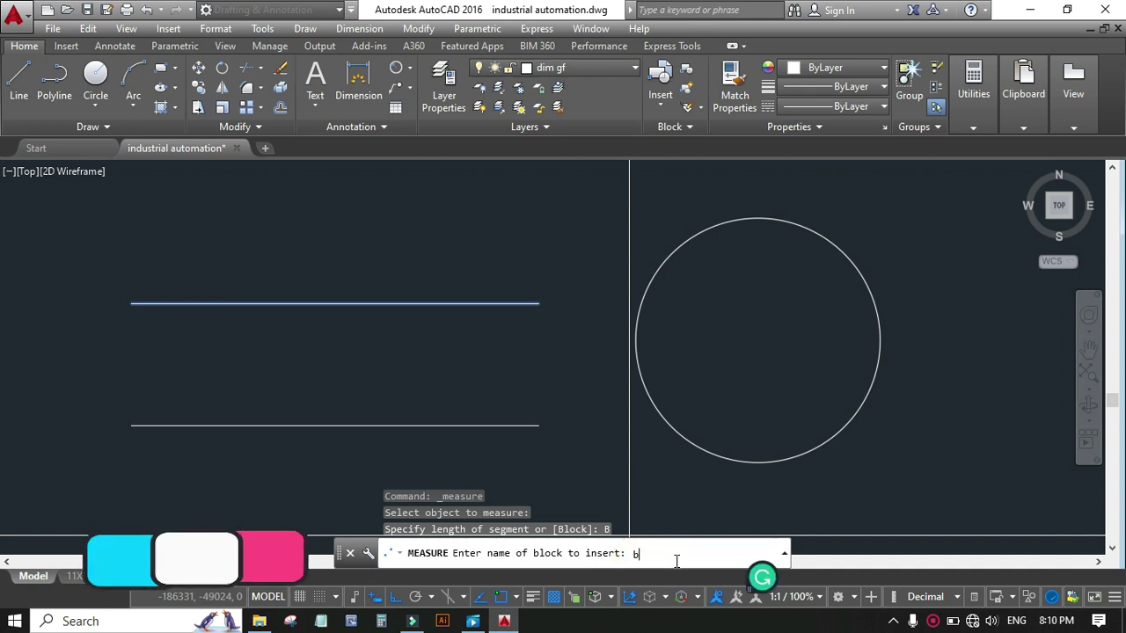
{"action": "key", "text": "Return"}
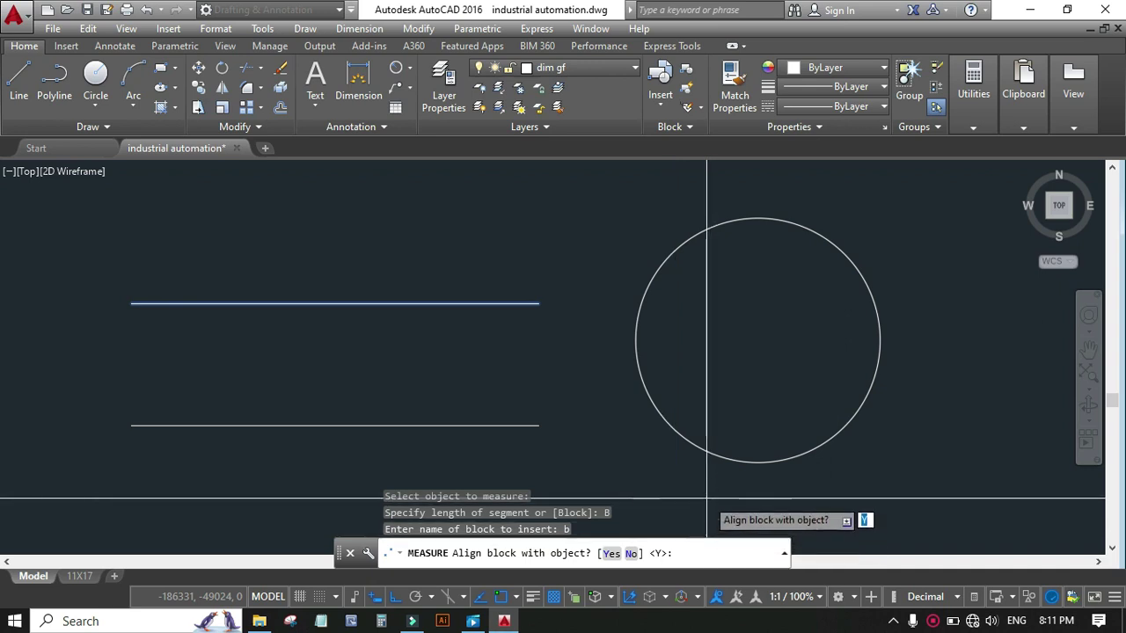
{"action": "key", "text": "Return"}
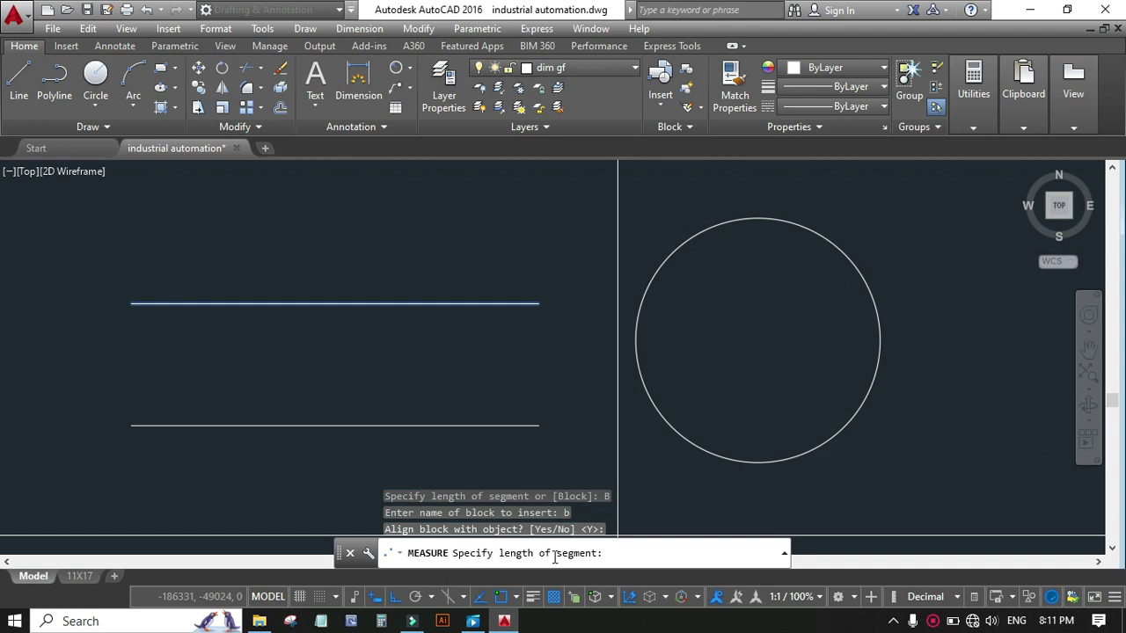
{"action": "left_click", "coordinate": [630, 554]}
{"action": "key", "text": "Return"}
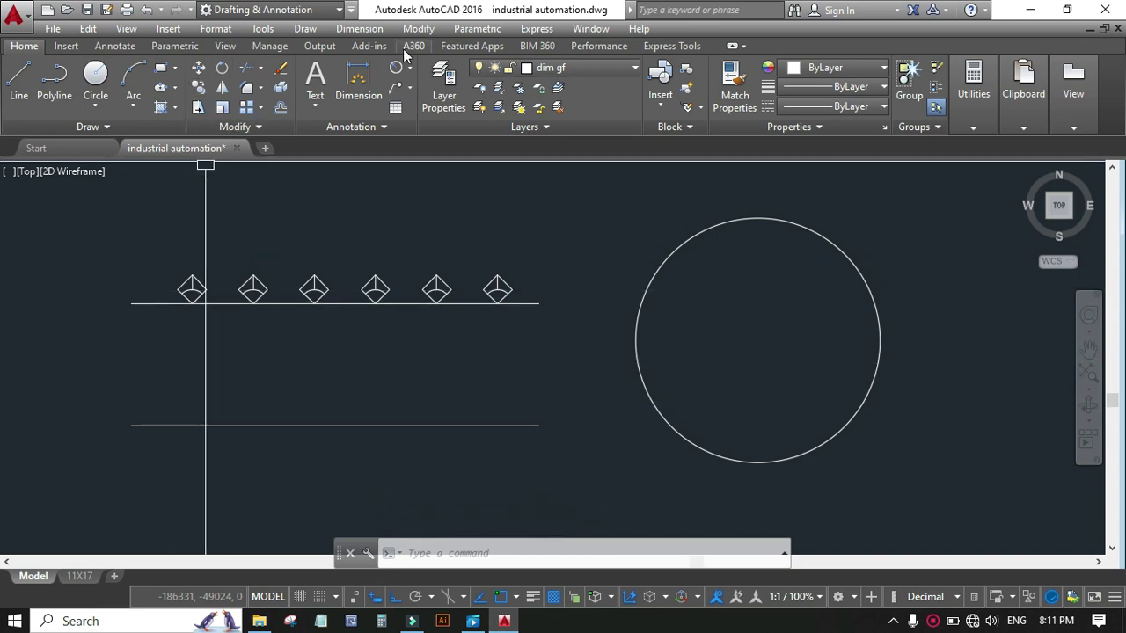
- Dimension the spacing between the first two blocks on the upper line, placing the dimension below the line
{"action": "left_click", "coordinate": [361, 74]}
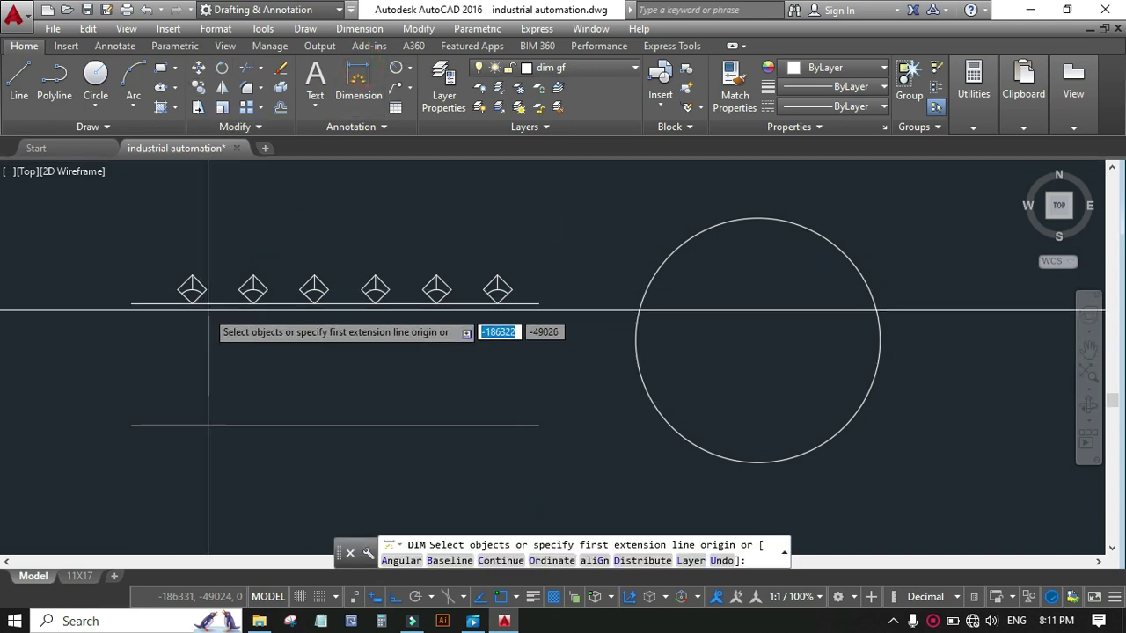
{"action": "left_click", "coordinate": [195, 307]}
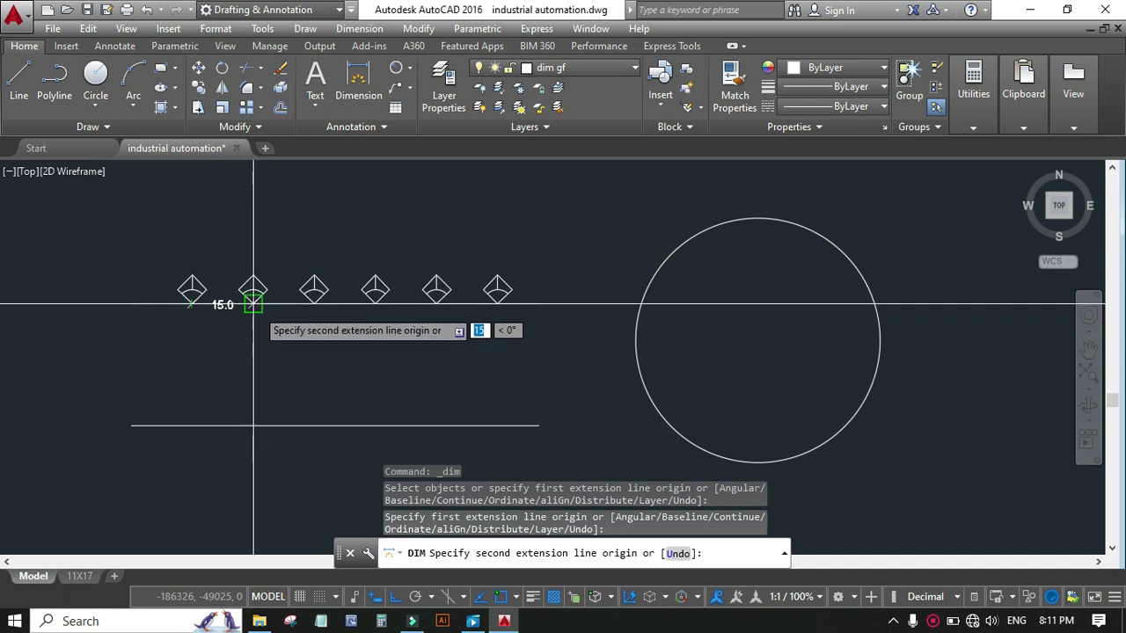
{"action": "left_click", "coordinate": [253, 304]}
{"action": "left_click", "coordinate": [253, 344]}
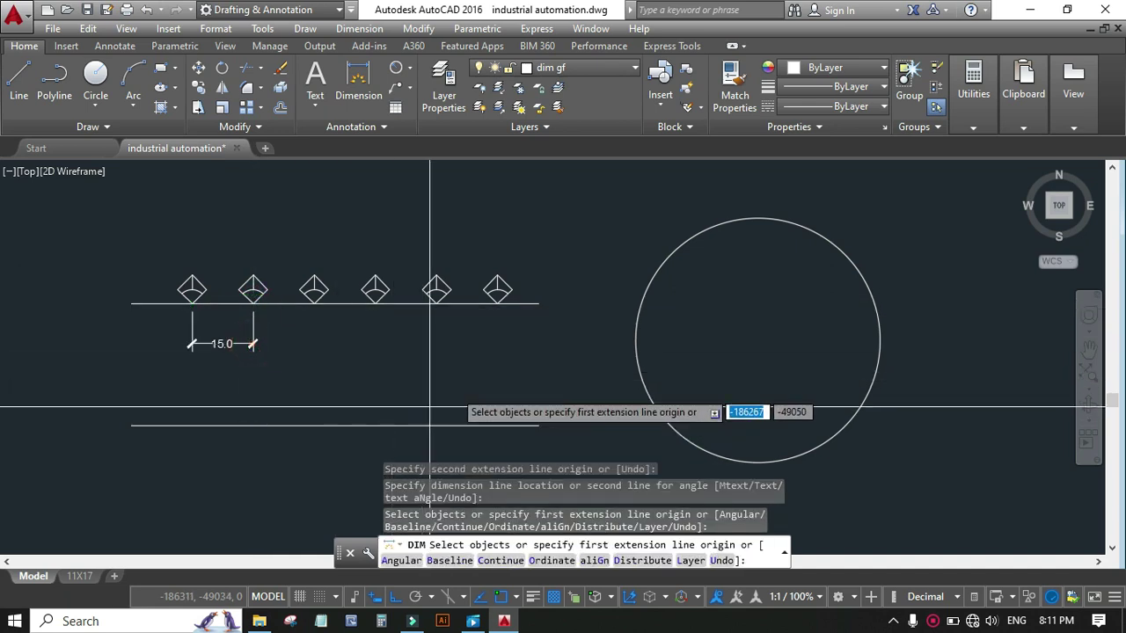
- Dimension the remaining distance from the last block to the upper line's end, placing the dimension below the line
{"action": "left_click", "coordinate": [498, 304]}
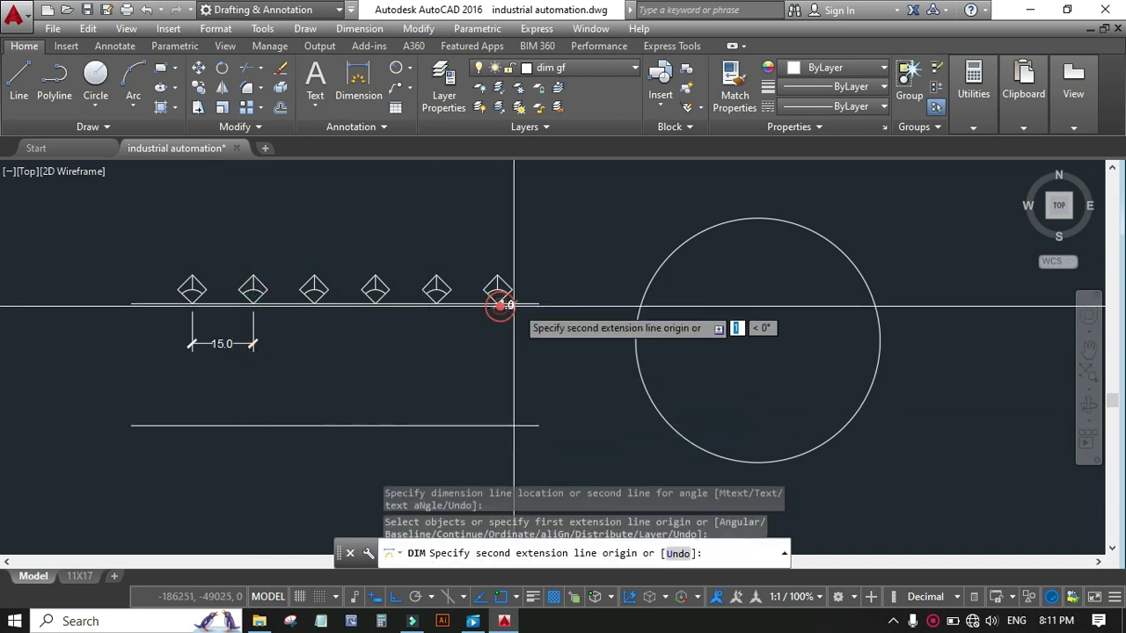
{"action": "left_click", "coordinate": [533, 304]}
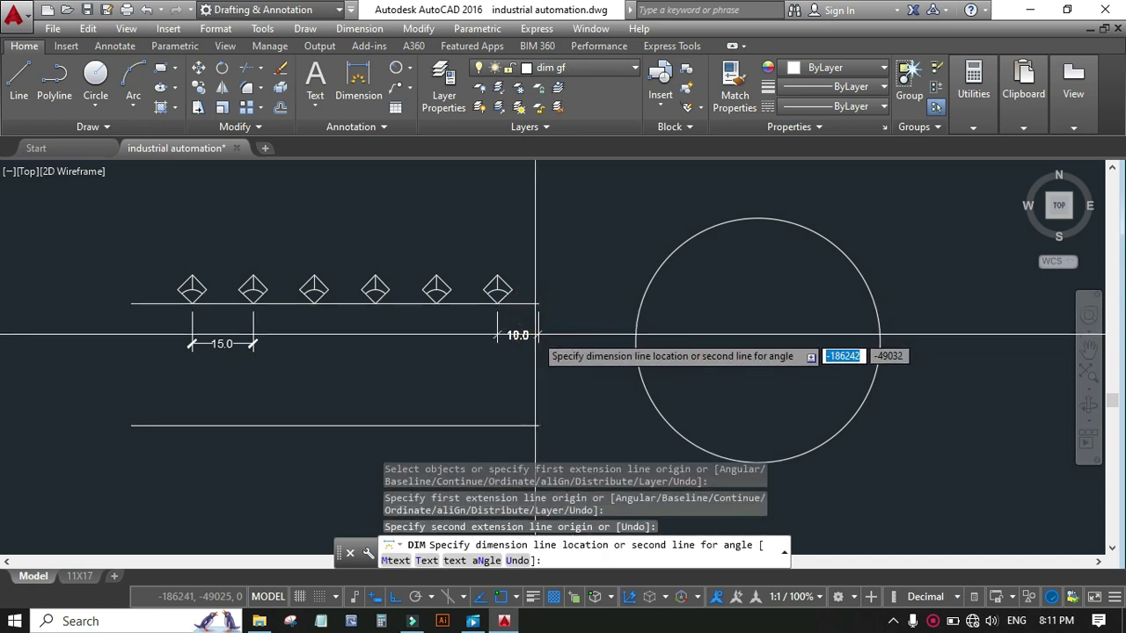
{"action": "left_click", "coordinate": [533, 344]}
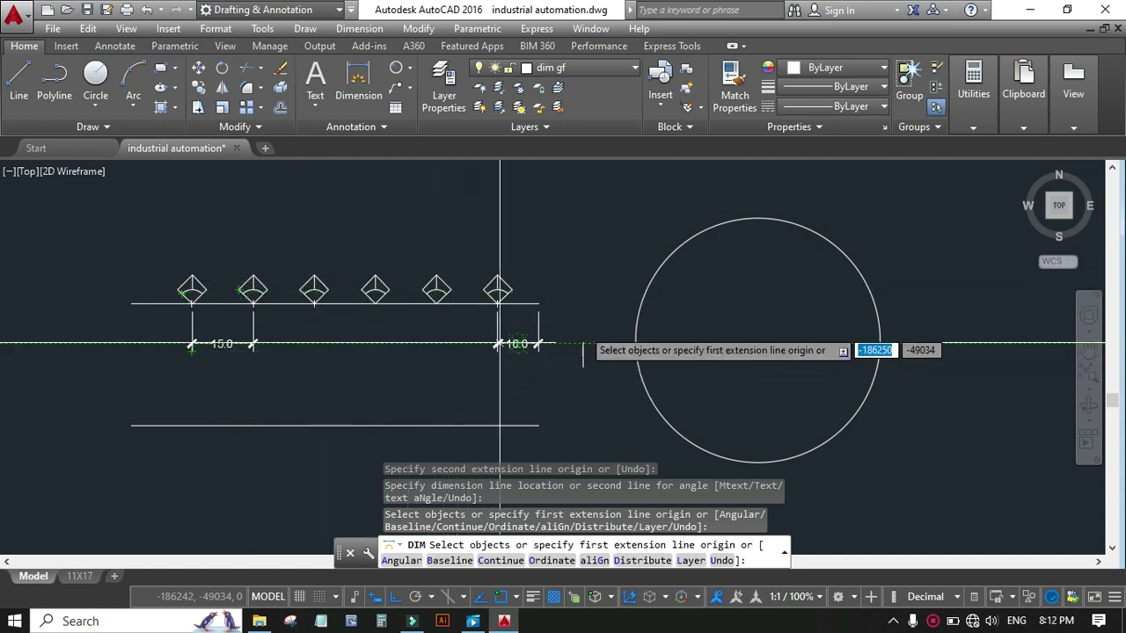
{"action": "key", "text": "Return"}
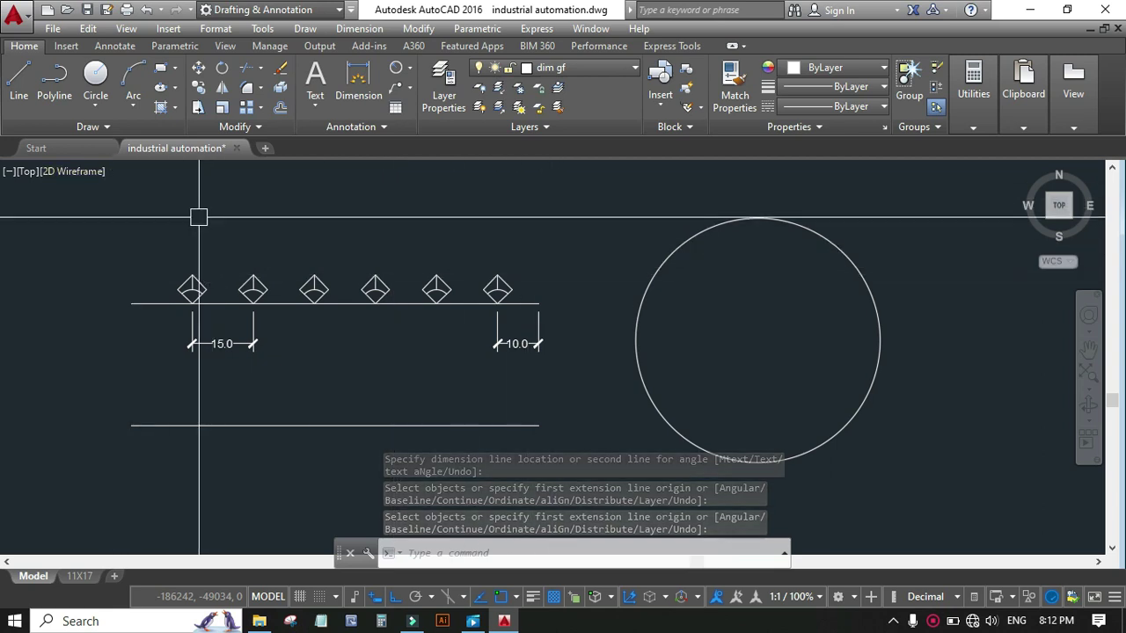
- Use Measure with the Block option to insert block b every 15 units around the circle, aligned with the object
{"action": "type", "text": "ME"}
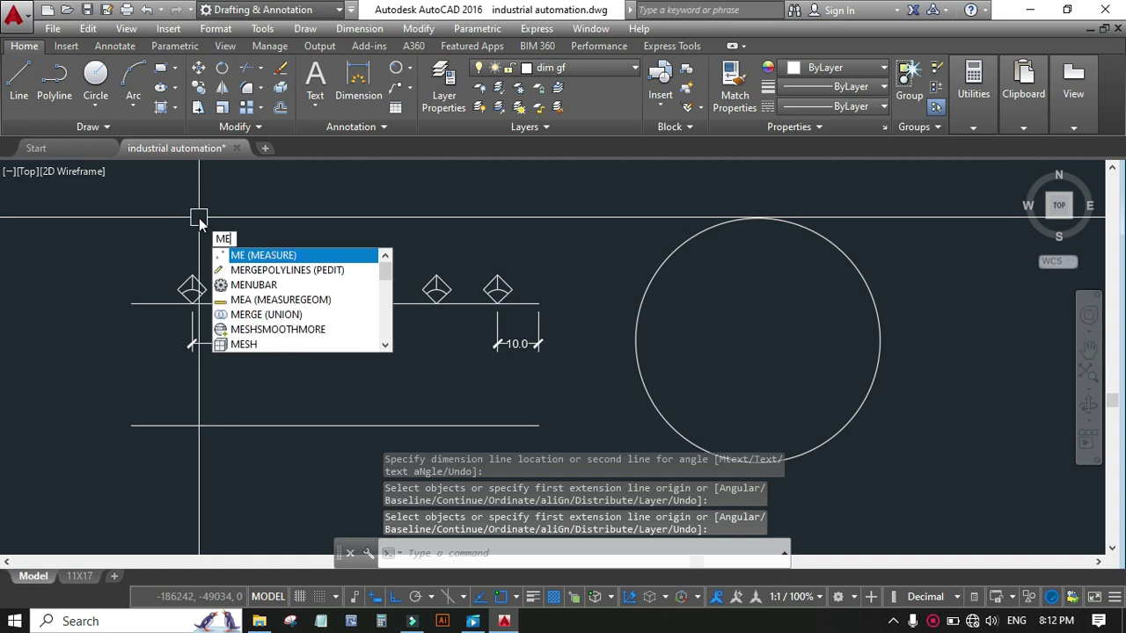
{"action": "key", "text": "Return"}
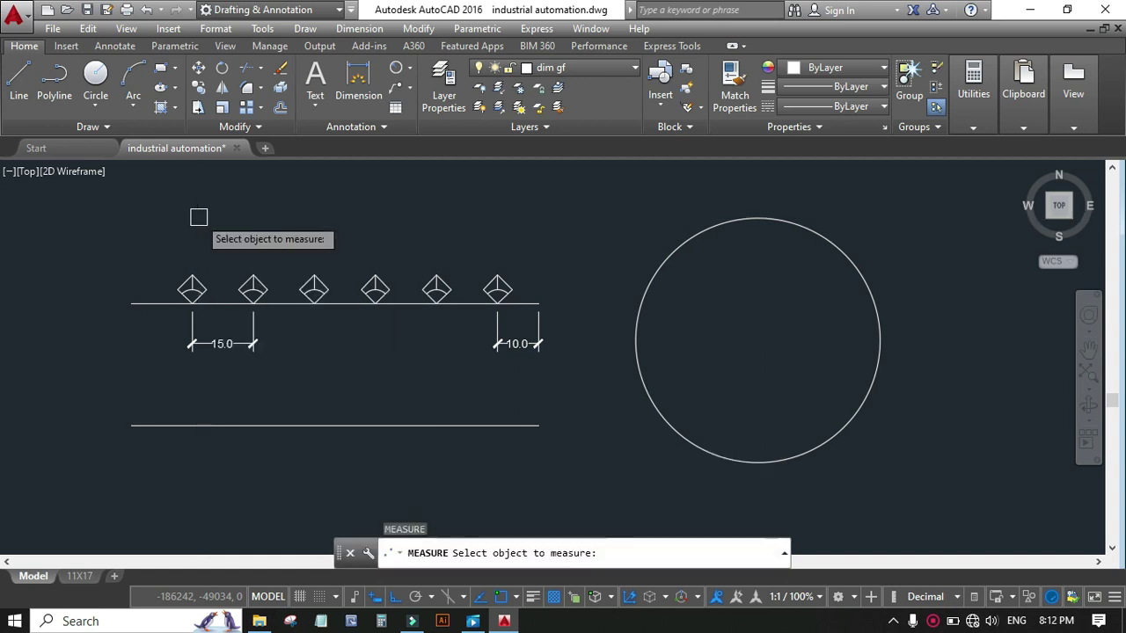
{"action": "left_click", "coordinate": [732, 223]}
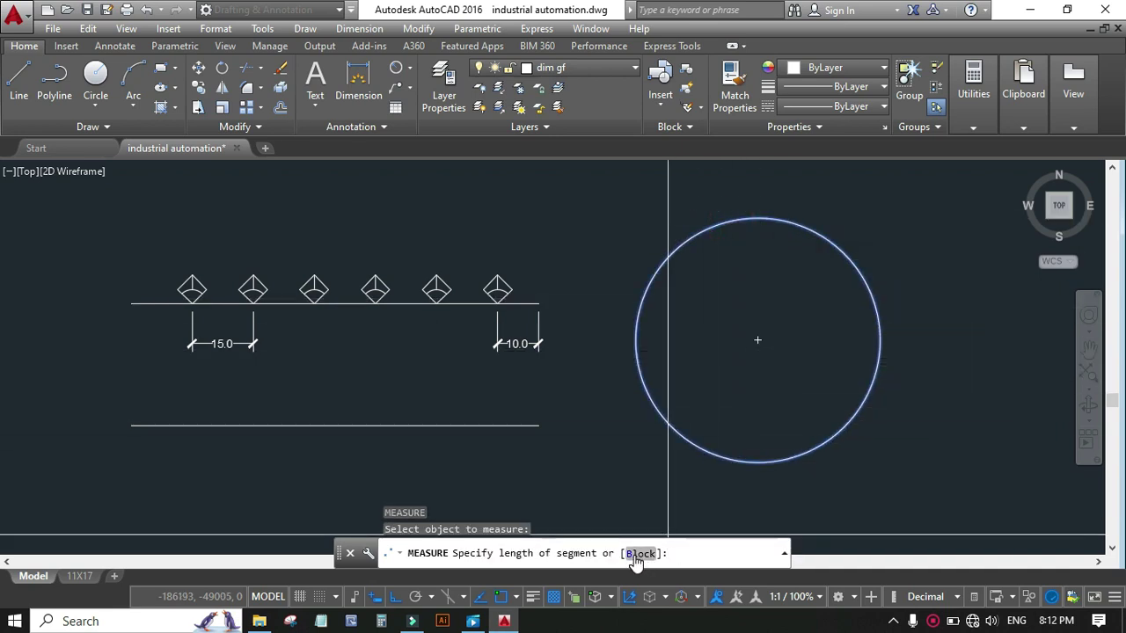
{"action": "left_click", "coordinate": [635, 554]}
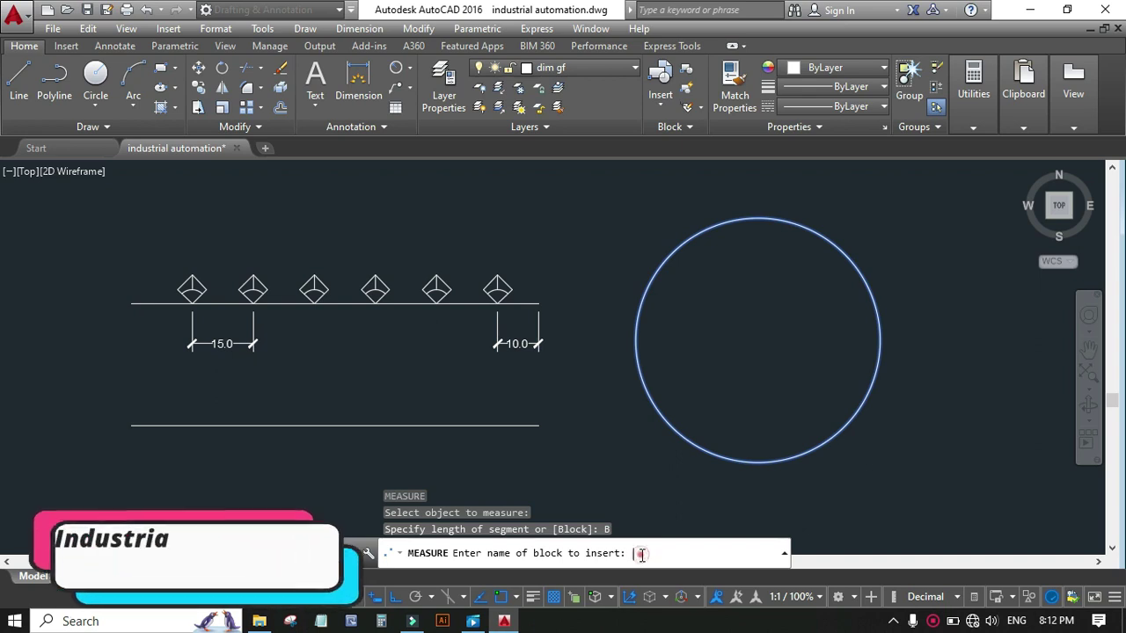
{"action": "type", "text": "b"}
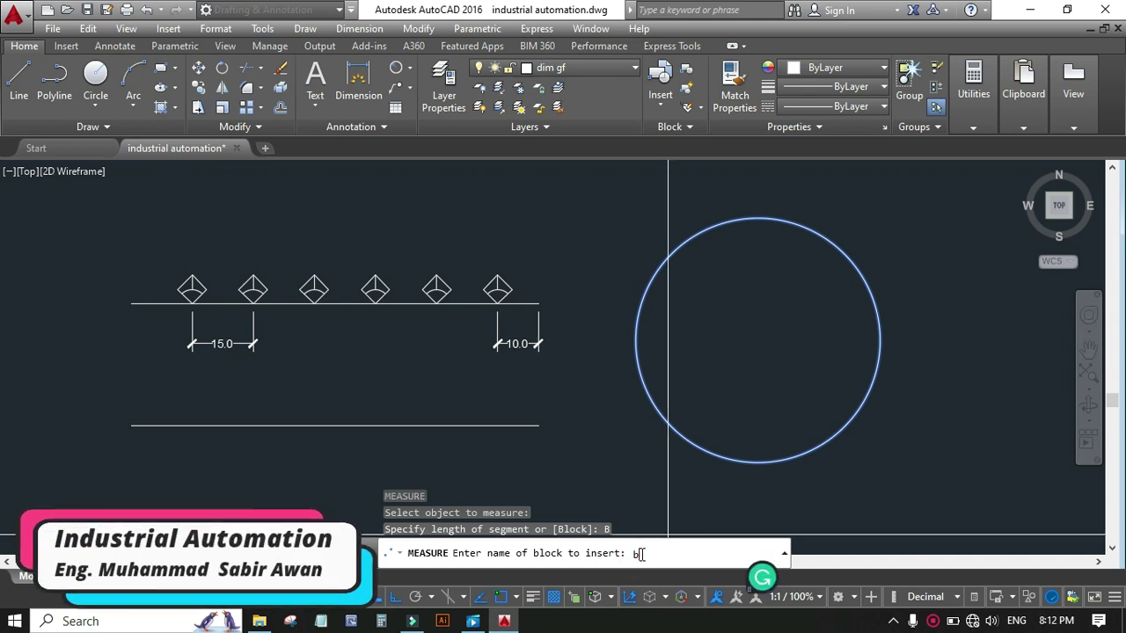
{"action": "key", "text": "Return"}
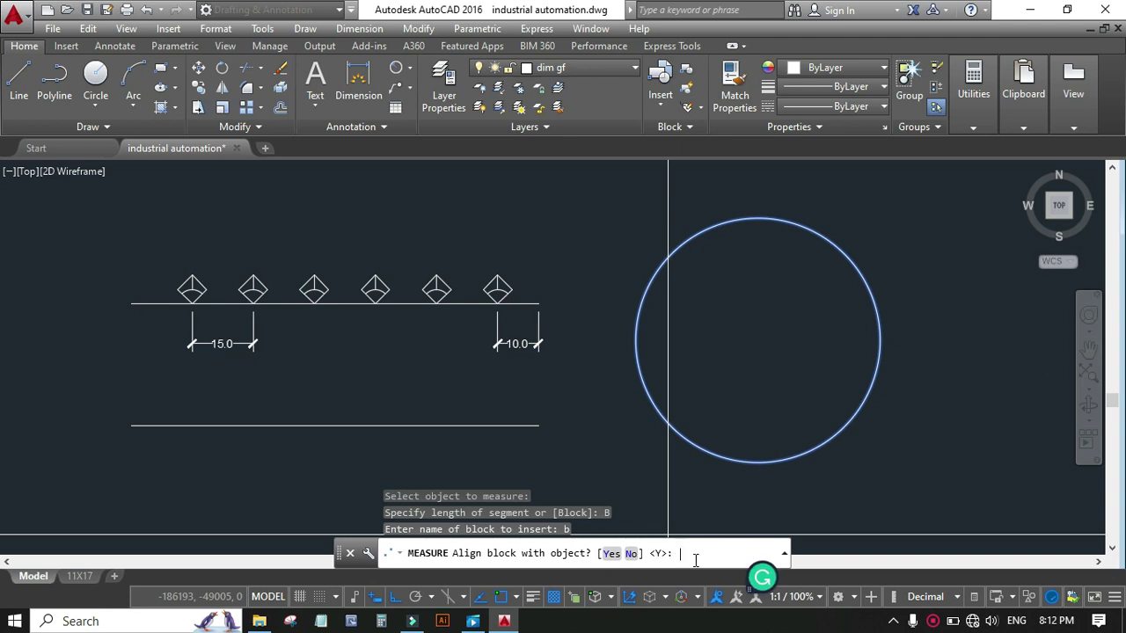
{"action": "key", "text": "Return"}
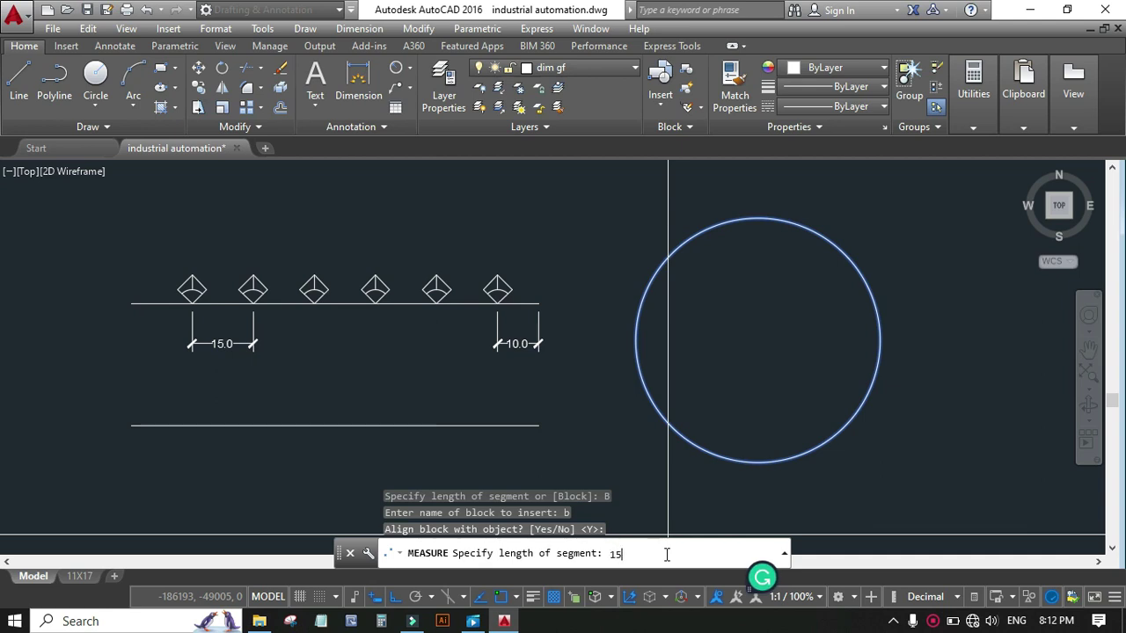
{"action": "key", "text": "Return"}
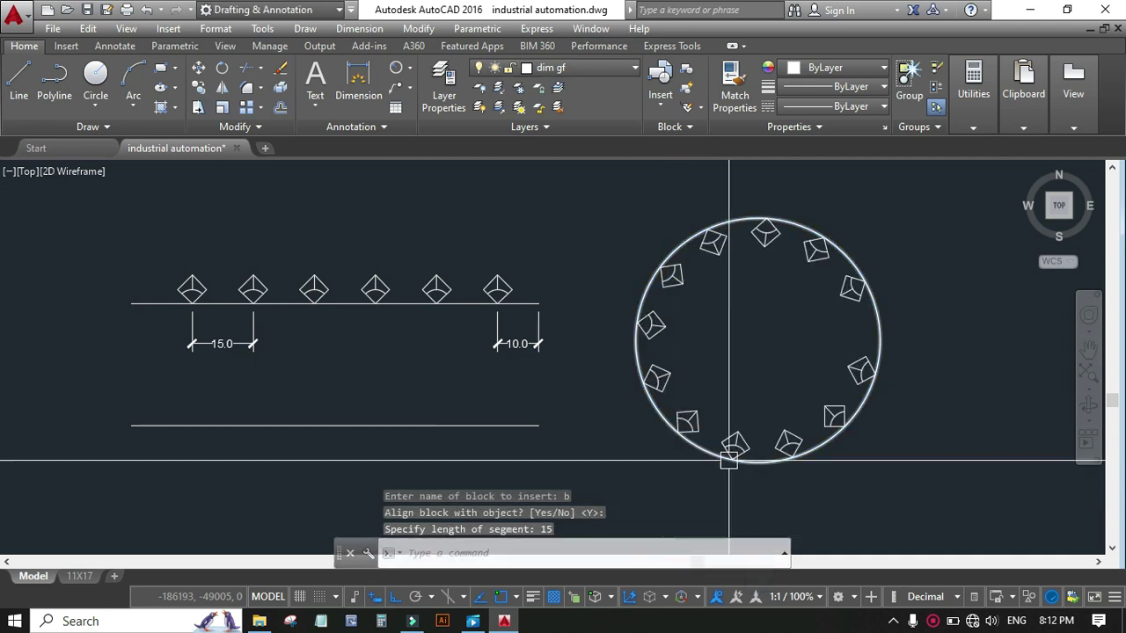
{"action": "scroll", "coordinate": [923, 316], "scroll_direction": "up", "scroll_amount": 2}
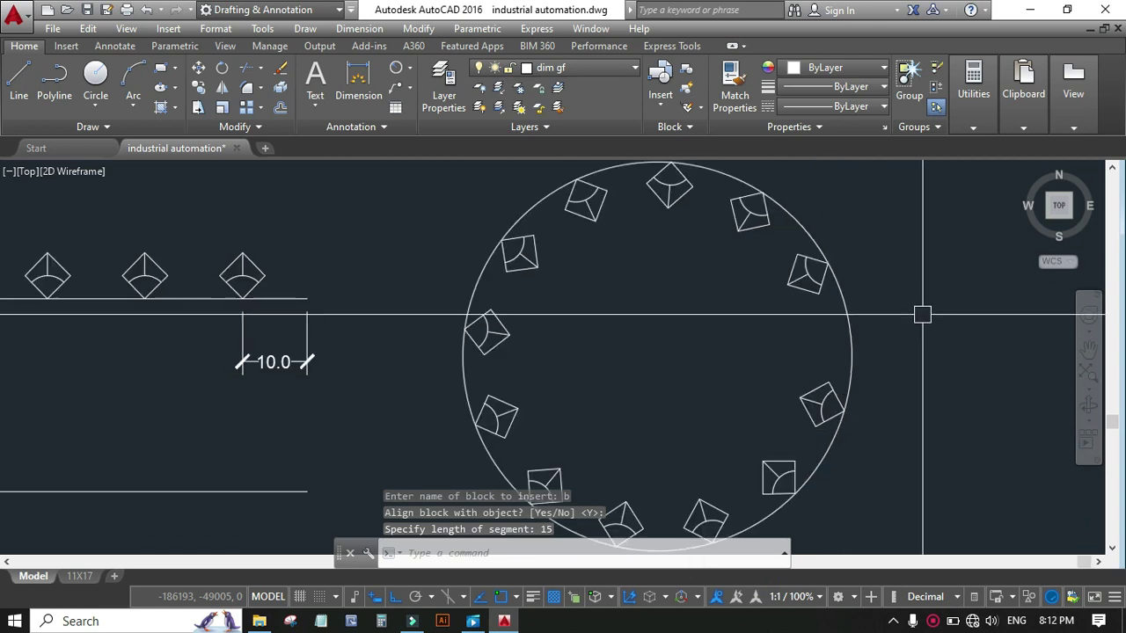
{"action": "scroll", "coordinate": [924, 352], "scroll_direction": "down", "scroll_amount": 2}
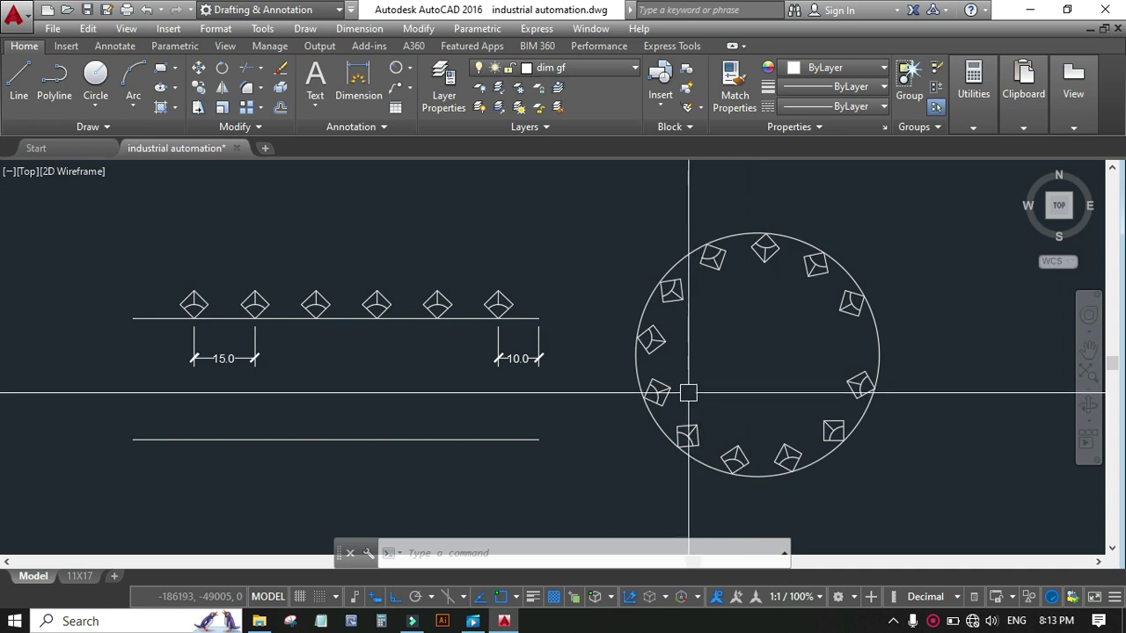
- Undo the aligned block placement around the circle
{"action": "key", "text": "ctrl+z"}
{"action": "key", "text": "ctrl+z"}
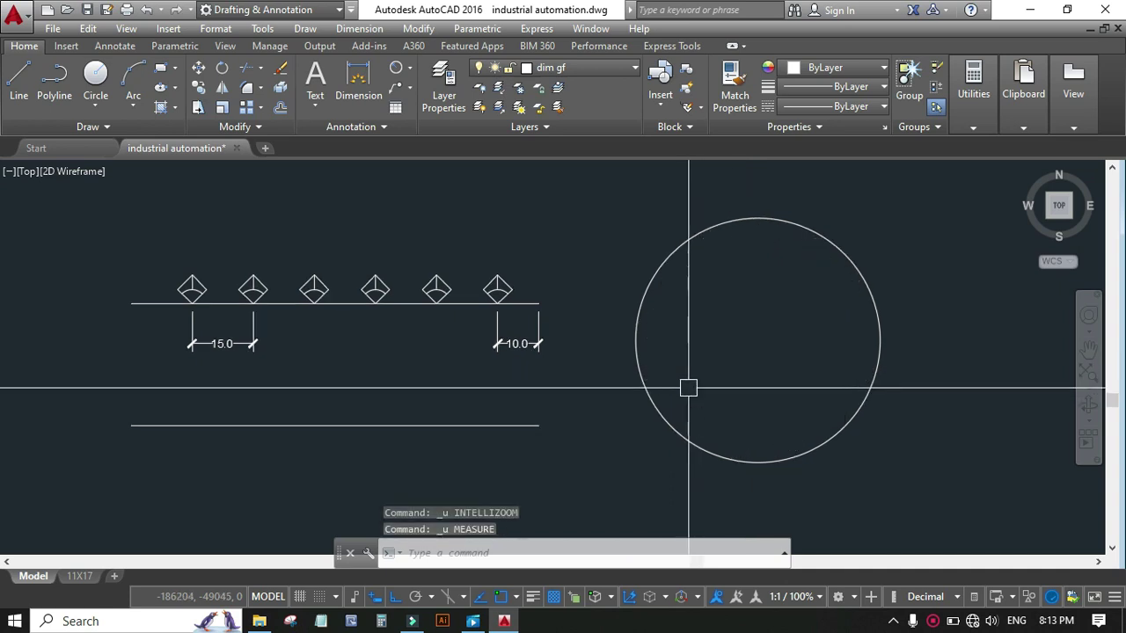
- Use Measure with the Block option to insert block b every 15 units around the circle, without aligning it to the object
{"action": "left_click", "coordinate": [89, 127]}
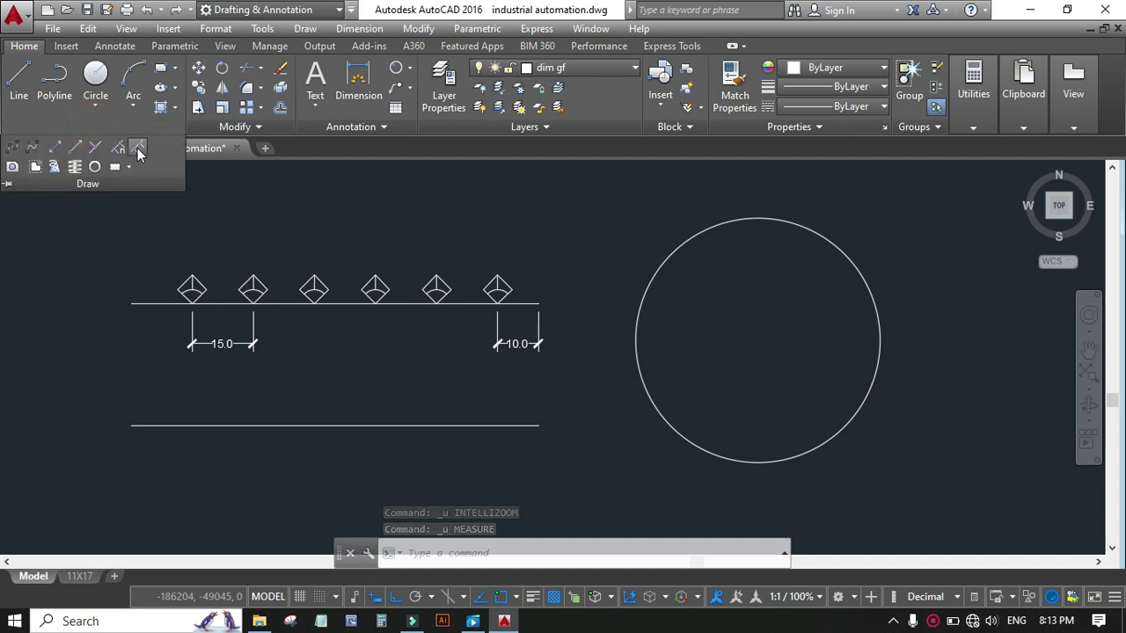
{"action": "left_click", "coordinate": [137, 151]}
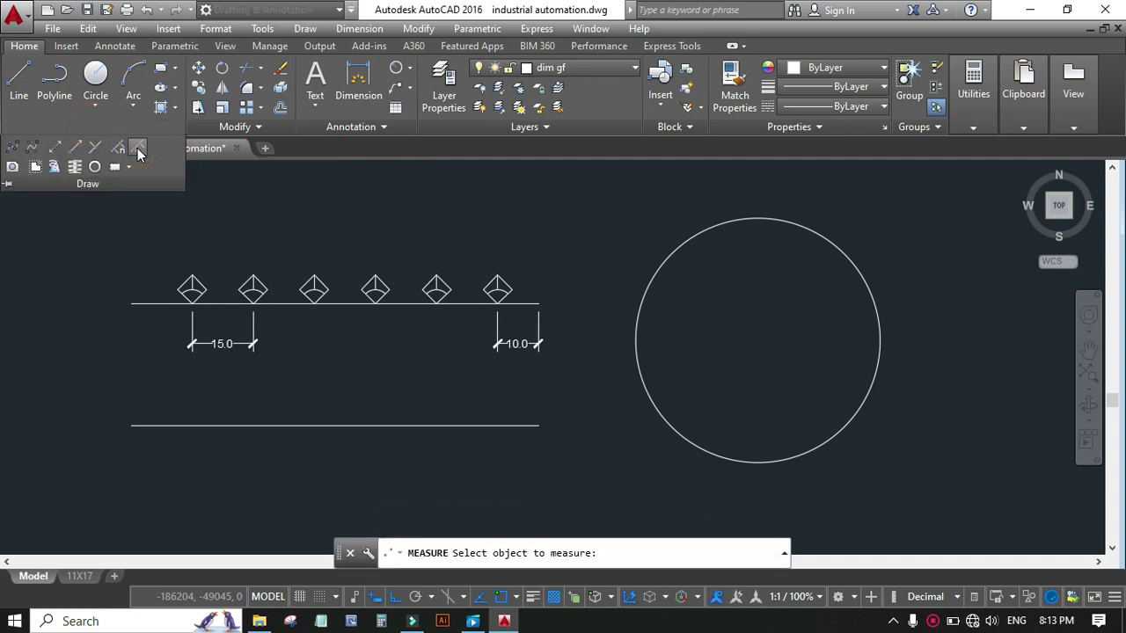
{"action": "left_click", "coordinate": [695, 227]}
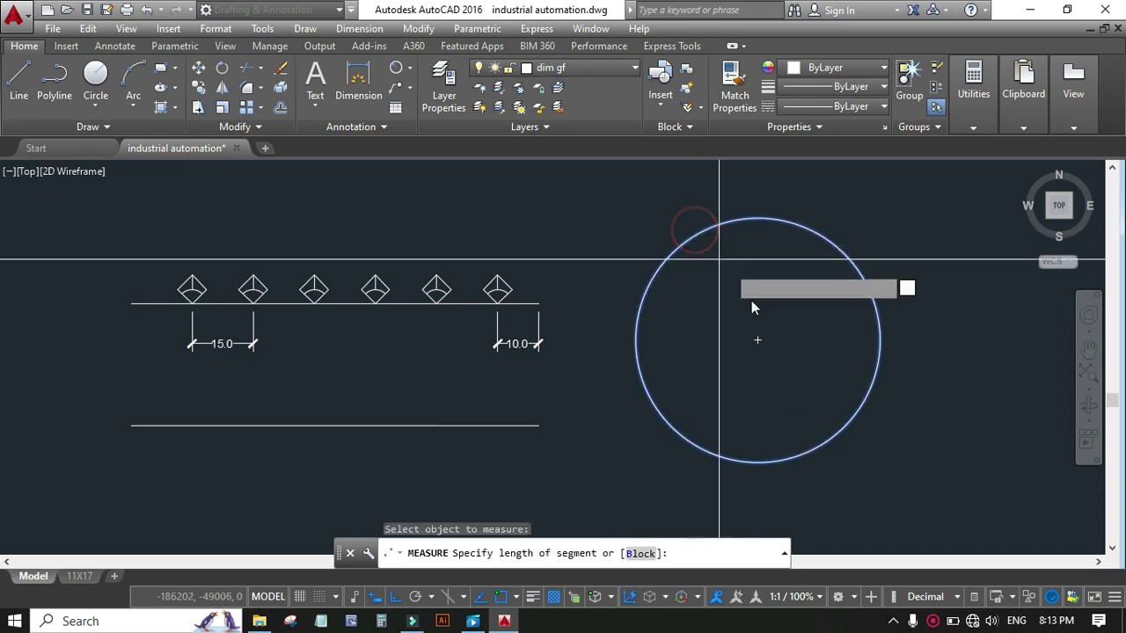
{"action": "left_click", "coordinate": [632, 555]}
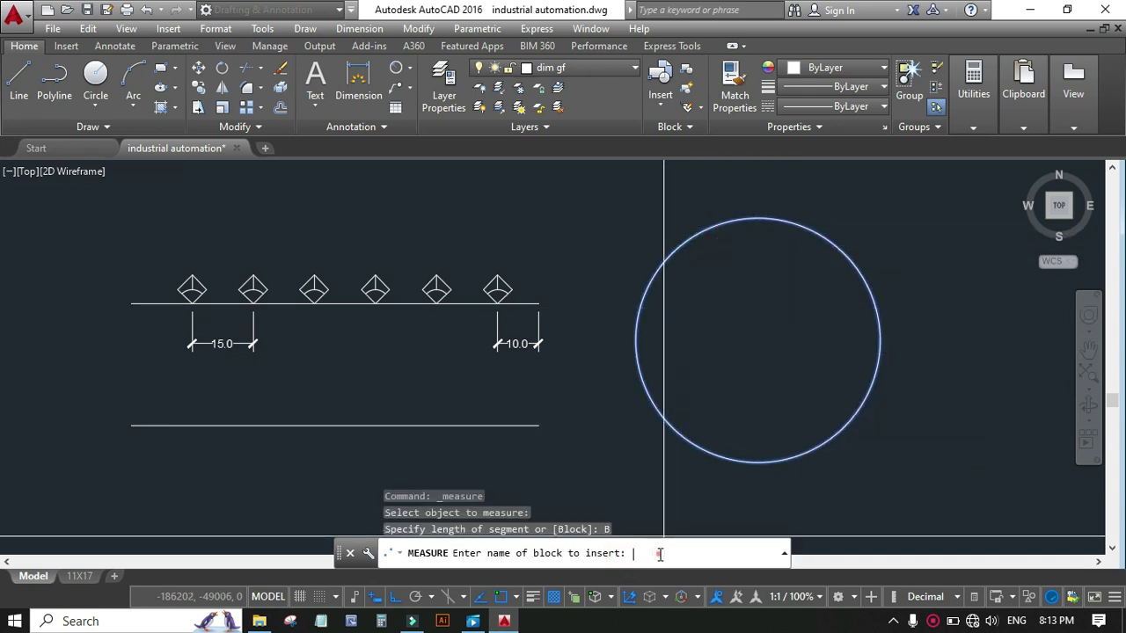
{"action": "left_click", "coordinate": [660, 554]}
{"action": "key", "text": "Return"}
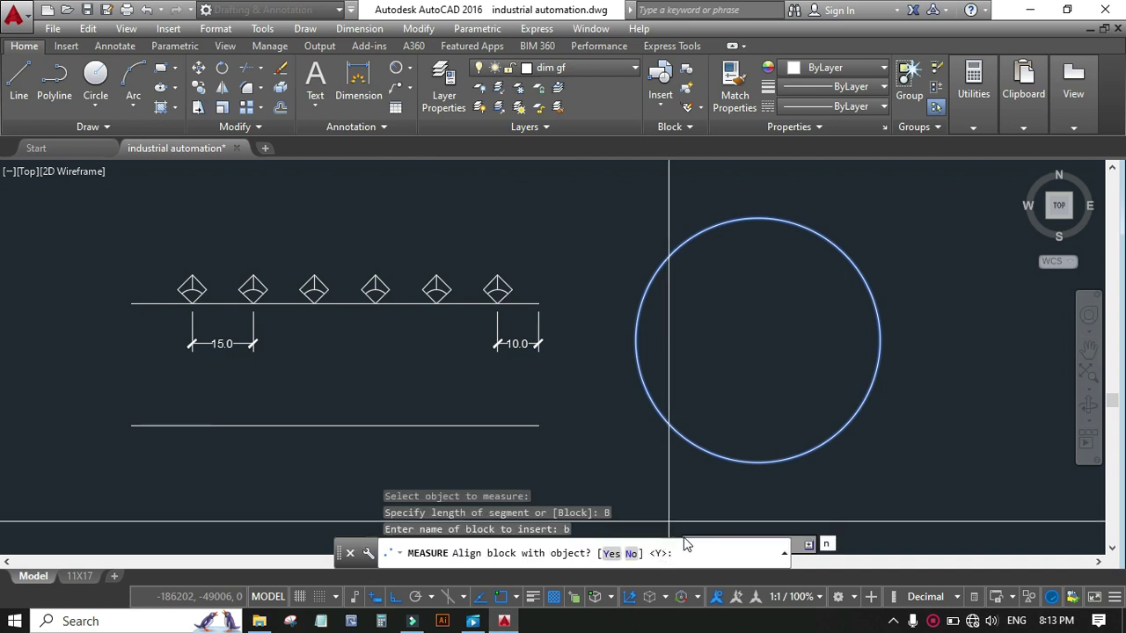
{"action": "key", "text": "Return"}
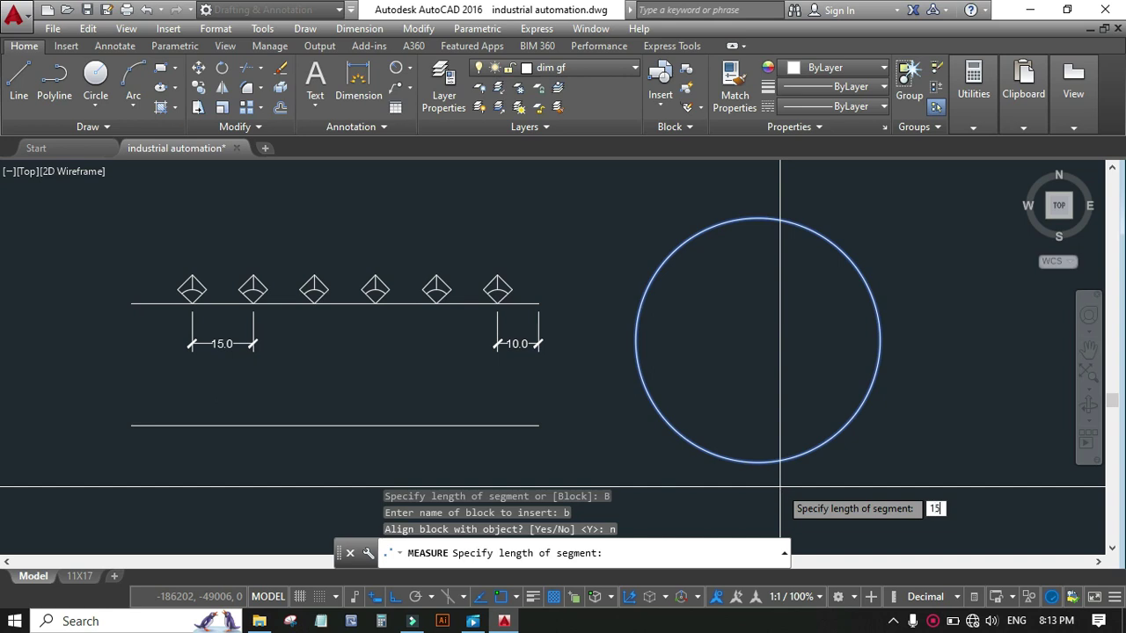
{"action": "type", "text": "15"}
{"action": "key", "text": "Return"}
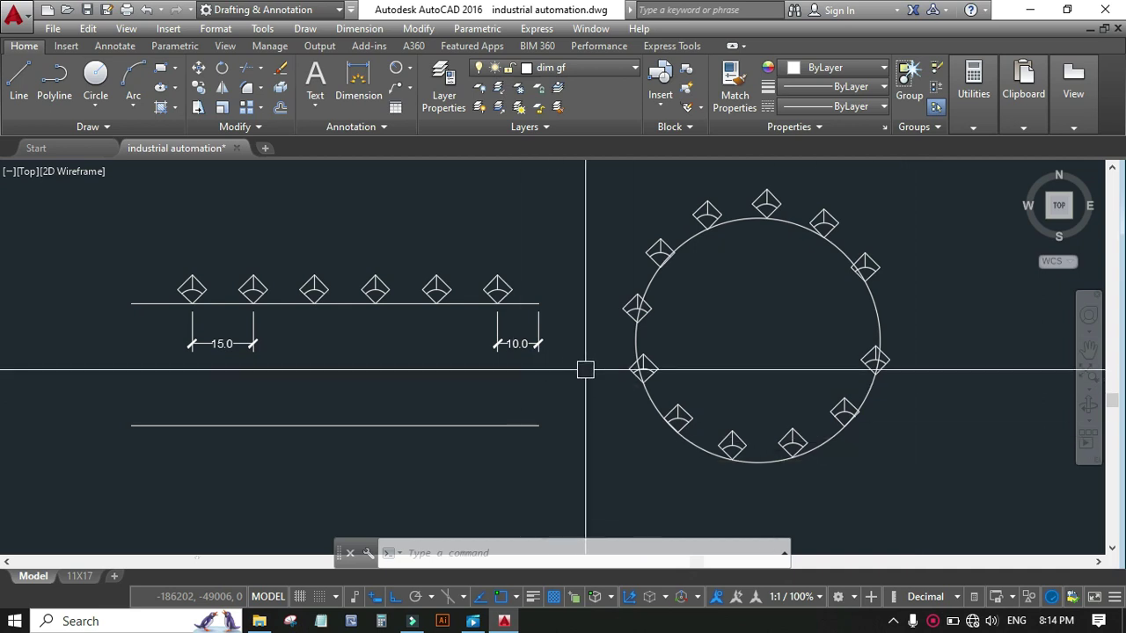
{"action": "scroll", "coordinate": [585, 370], "scroll_direction": "down", "scroll_amount": 2}
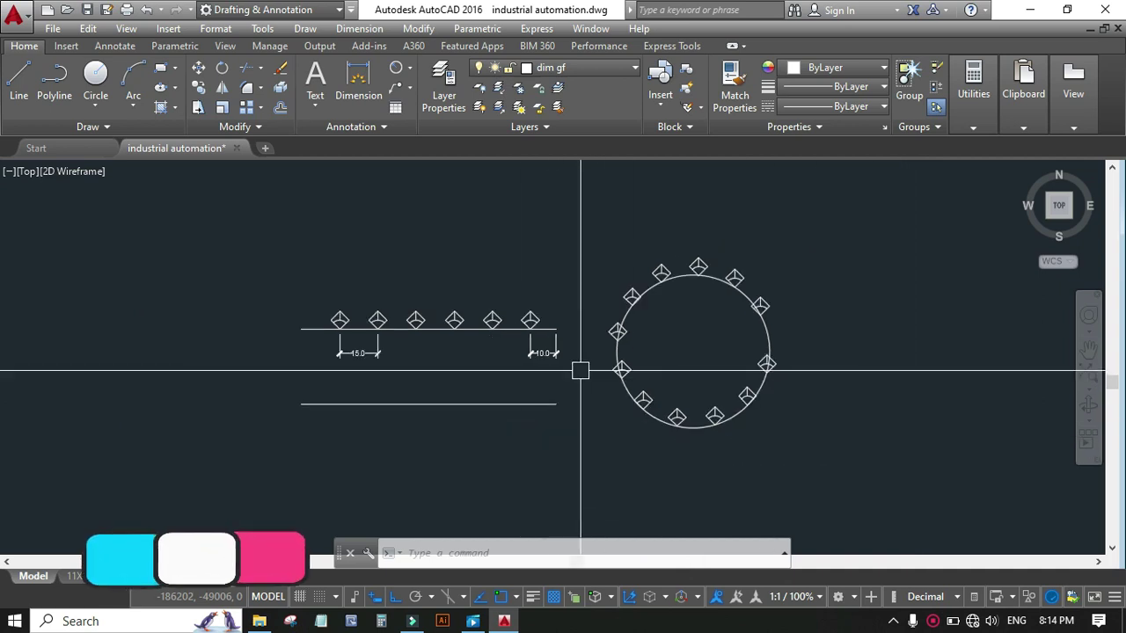